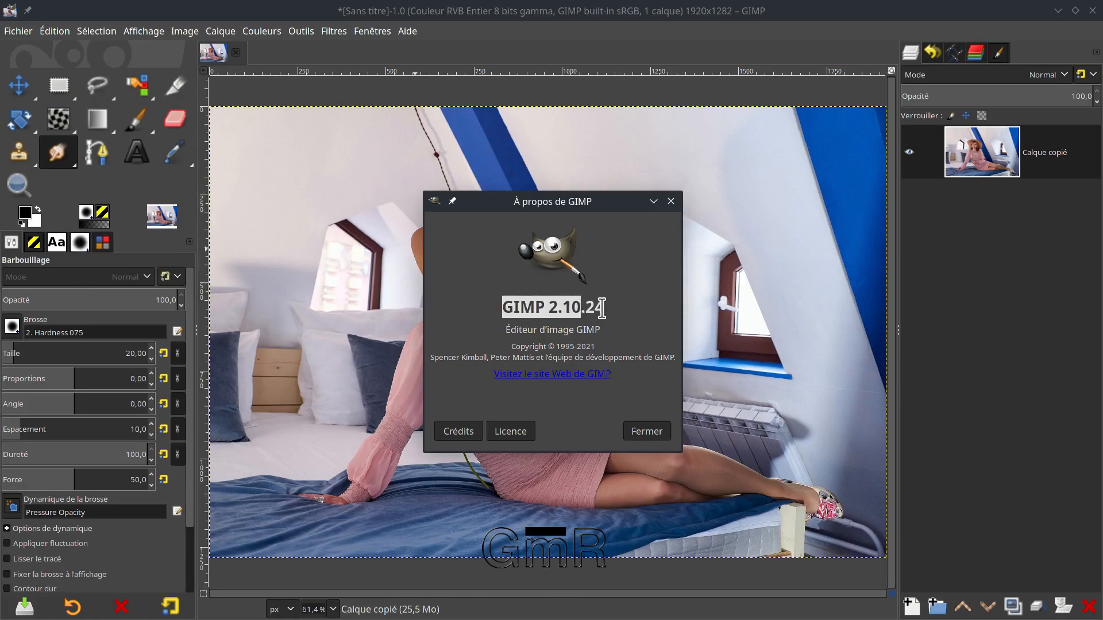
Close the program's version information and set the Smudge tool's brush dynamics to Dynamics Off
drag(606, 307, 503, 310)
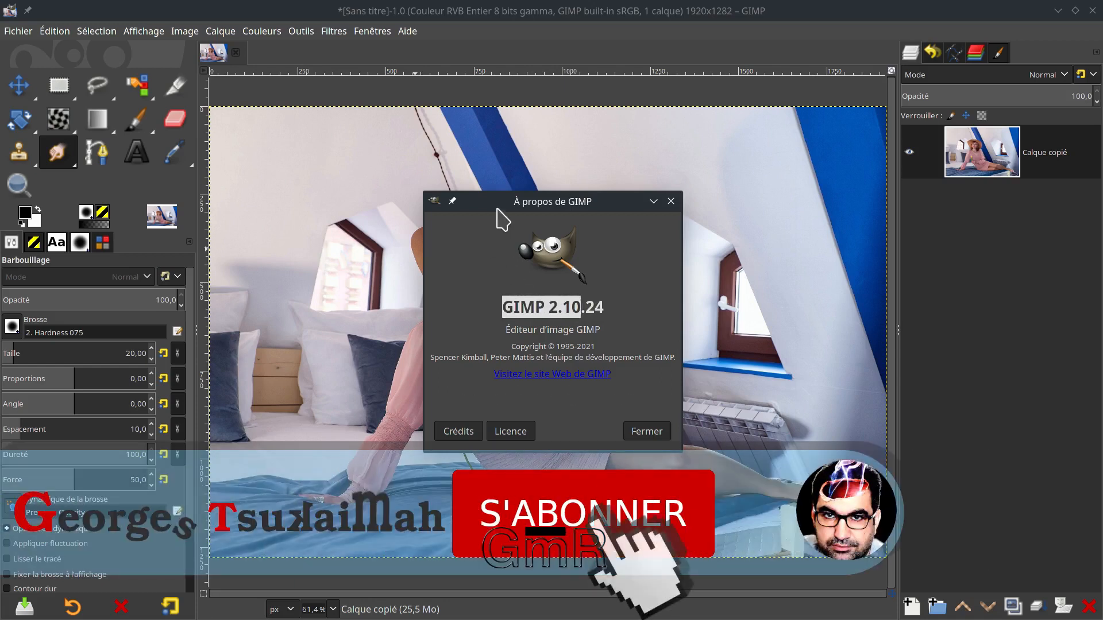
click(636, 432)
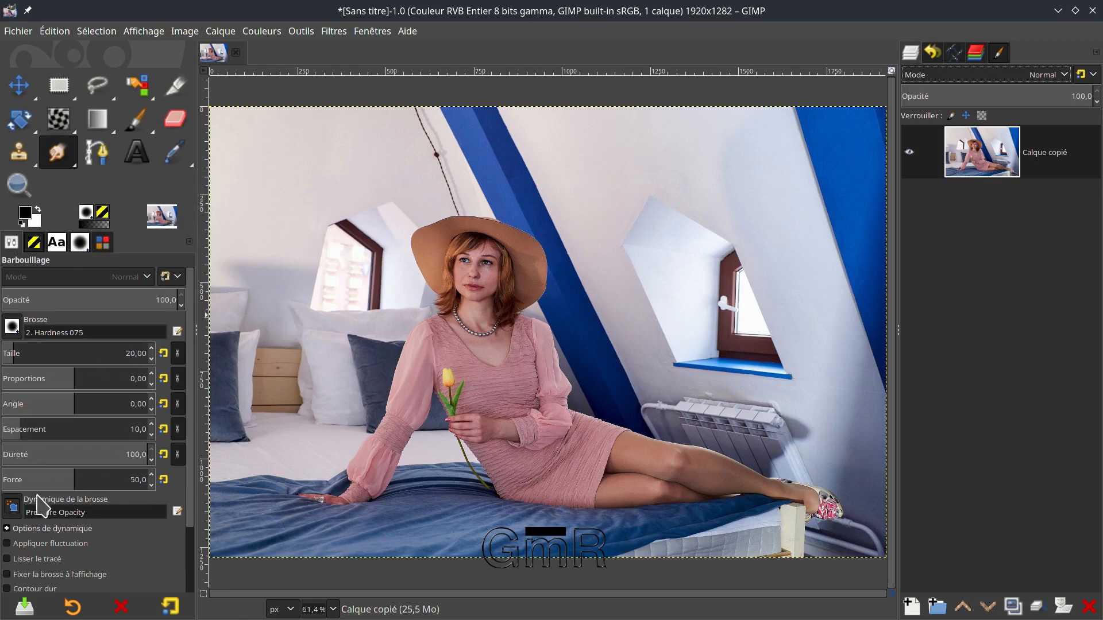
click(12, 505)
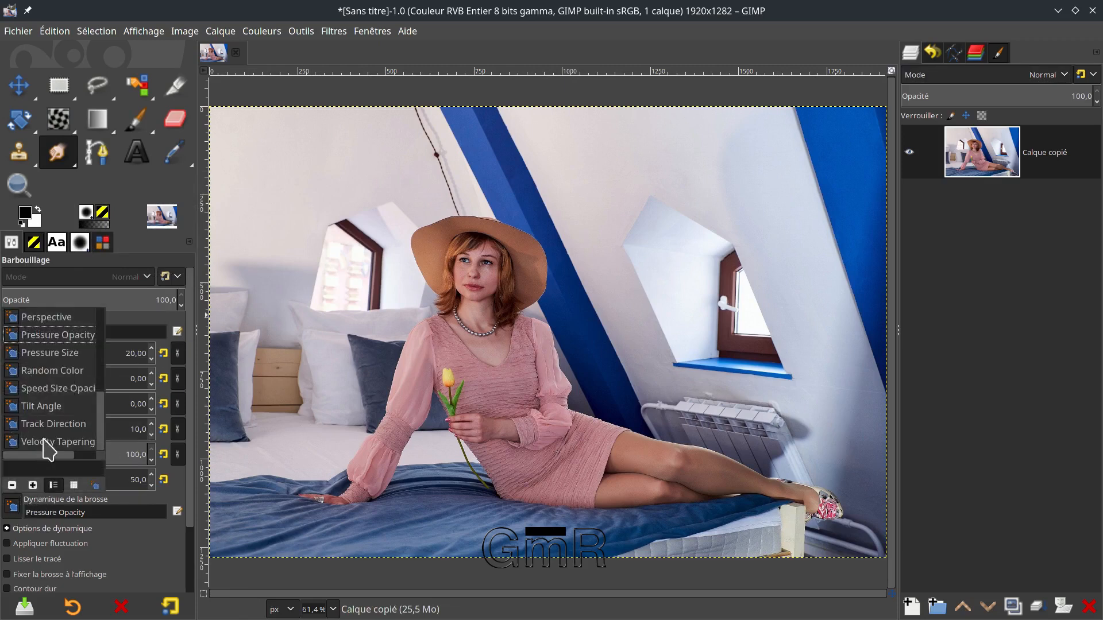
scroll(64, 396, up, 5)
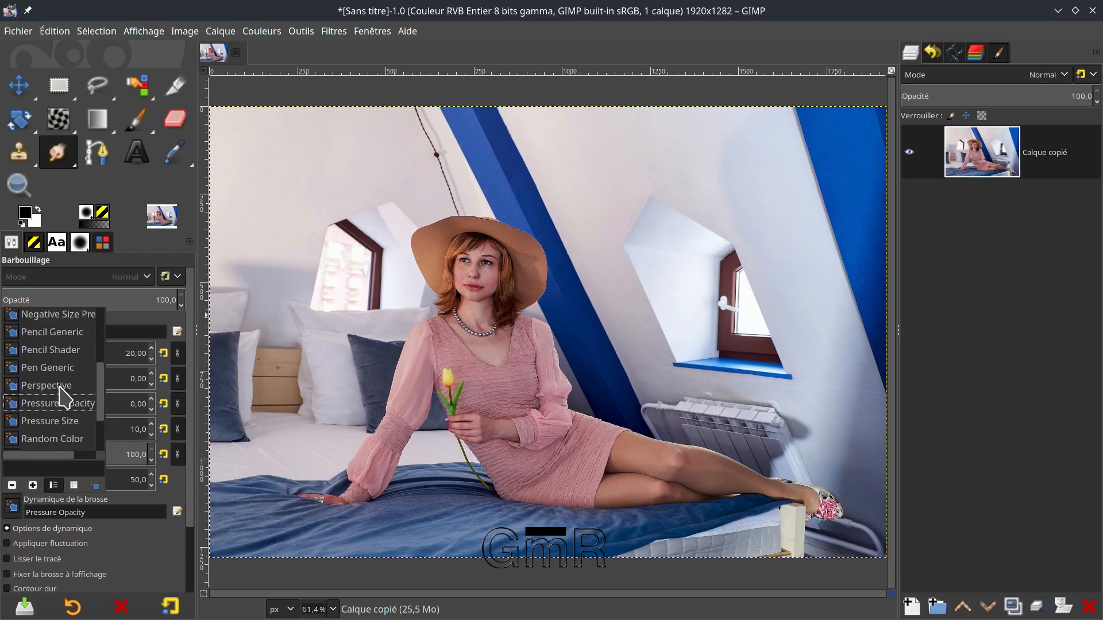
click(60, 352)
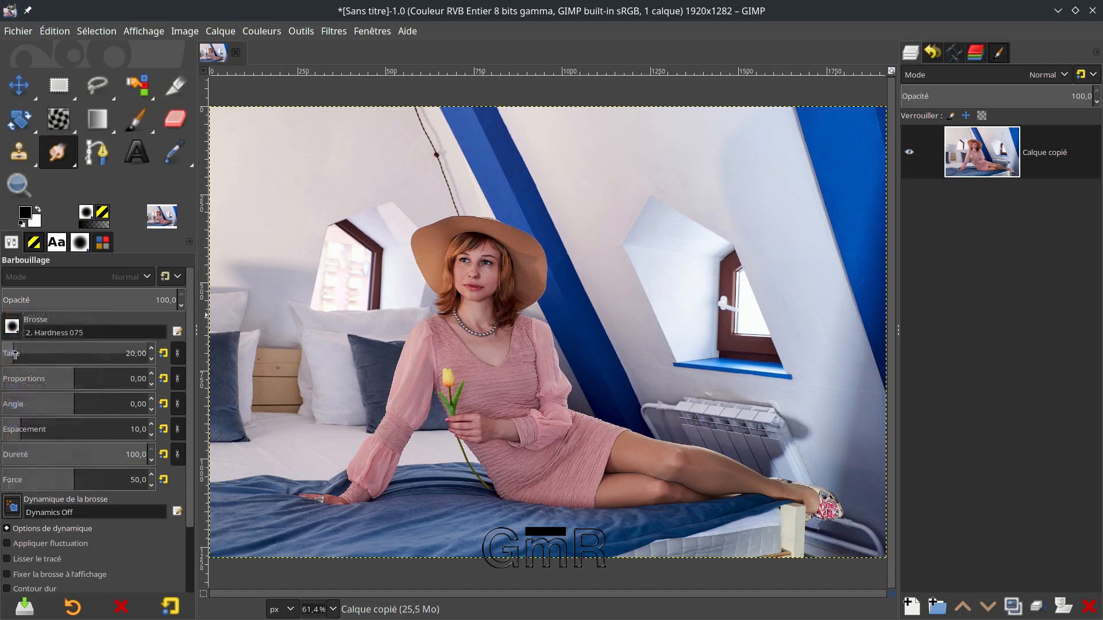
Smudge the edge between the blue beam and the pale wall in several places with the size 20 brush
scroll(162, 546, down, 3)
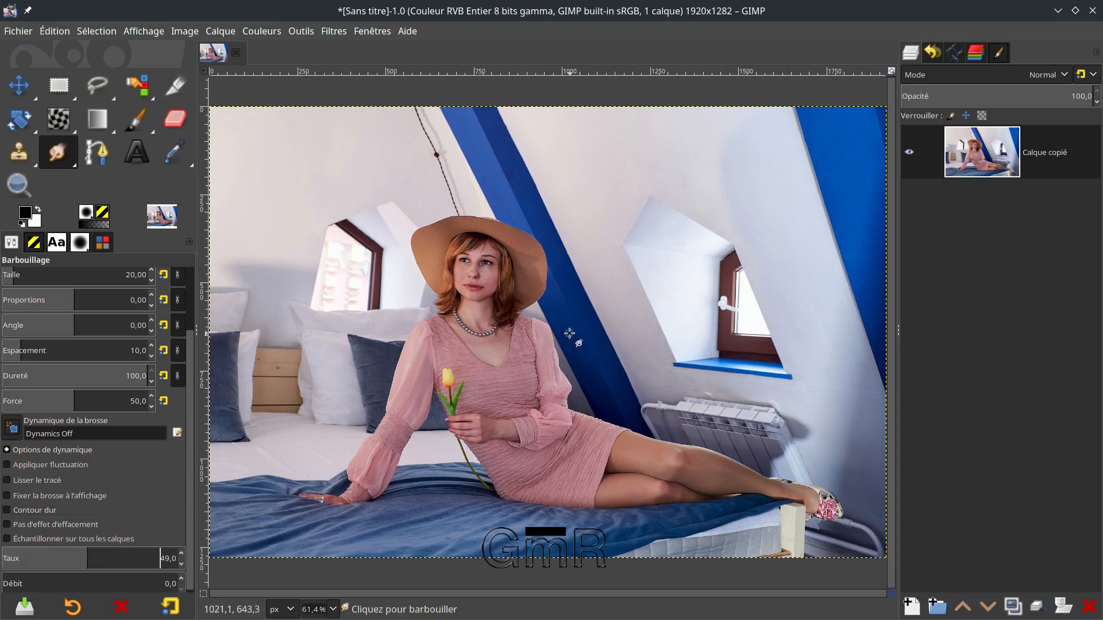
scroll(569, 333, up, 5)
drag(665, 237, 471, 343)
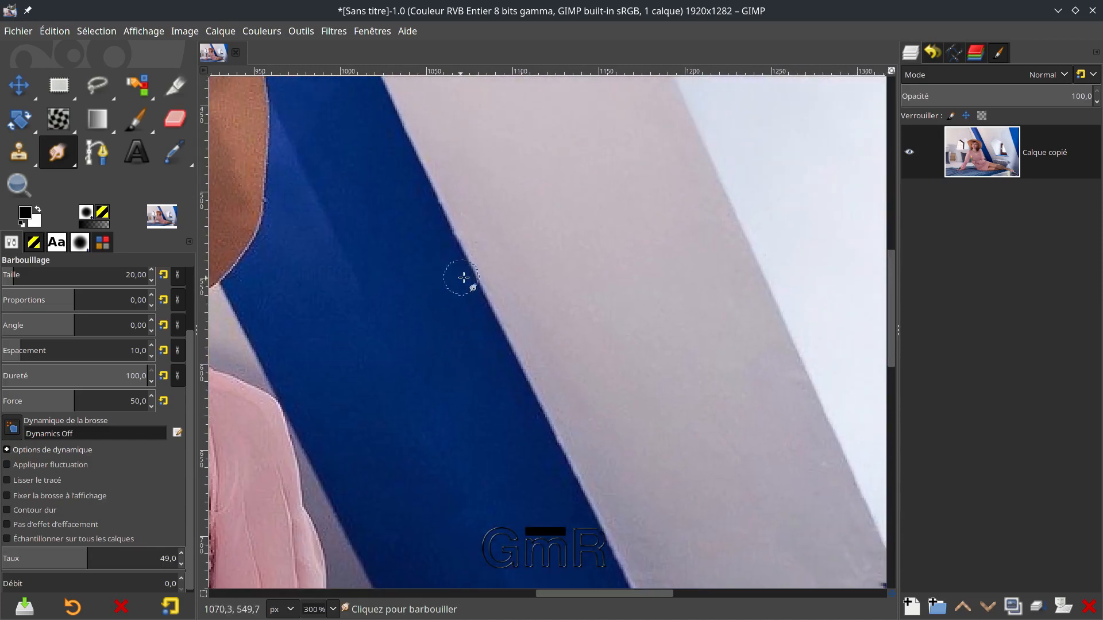
drag(456, 279, 550, 260)
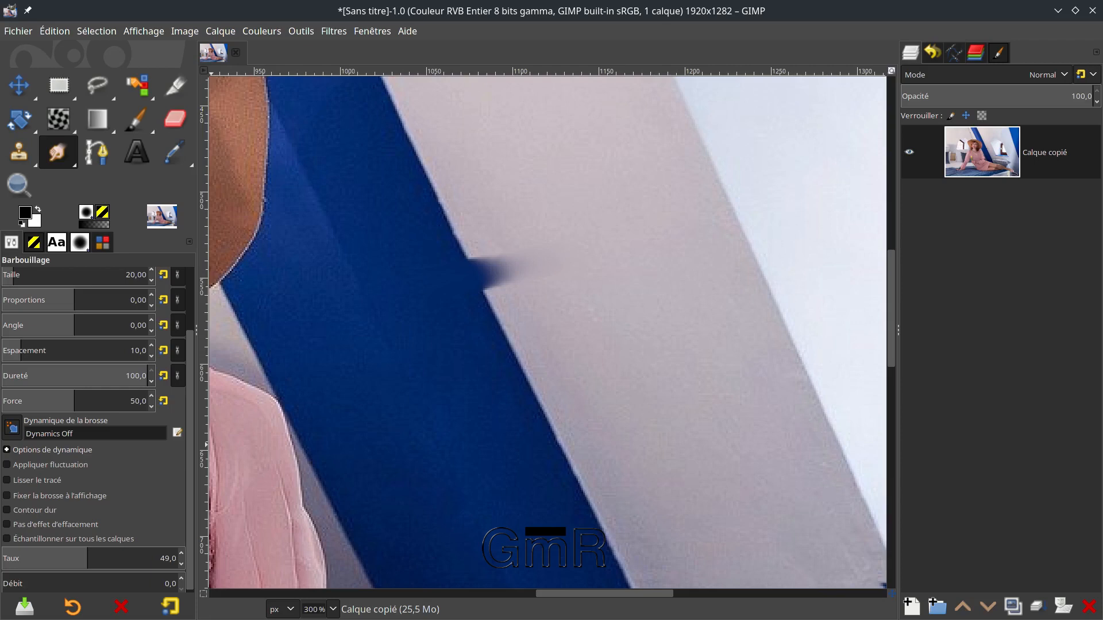
drag(485, 340, 610, 304)
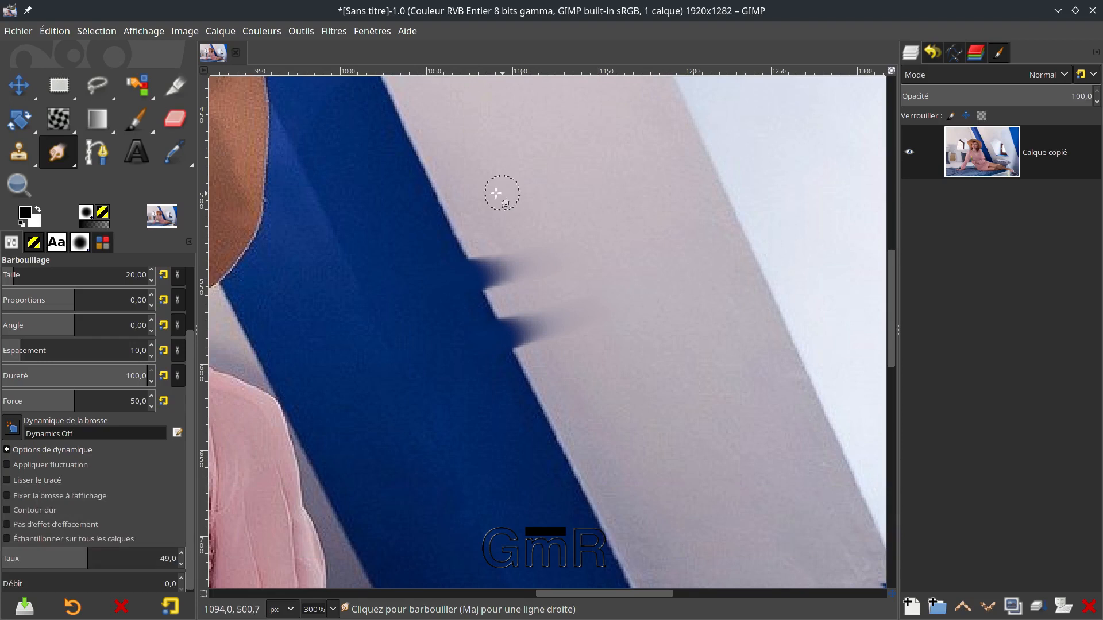
mouse_move(468, 192)
mouse_down()
mouse_move(402, 201)
mouse_move(399, 217)
mouse_up()
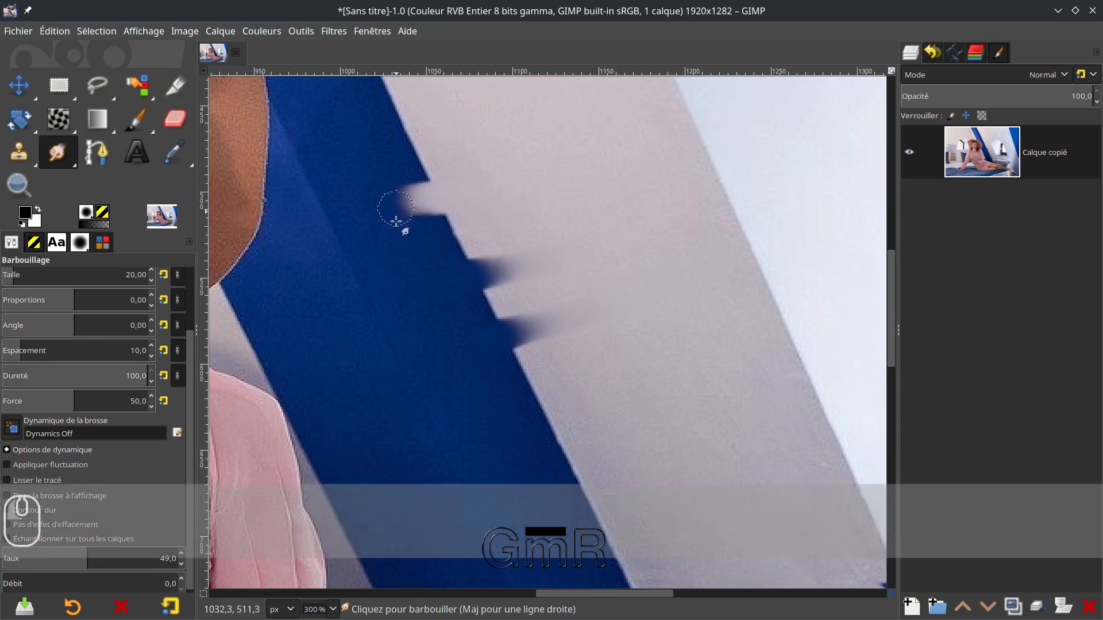
click(537, 409)
mouse_move(537, 409)
mouse_down()
mouse_move(559, 476)
mouse_move(527, 385)
mouse_move(564, 464)
mouse_up()
mouse_move(519, 389)
mouse_down()
mouse_move(587, 373)
mouse_move(574, 437)
mouse_move(617, 423)
mouse_up()
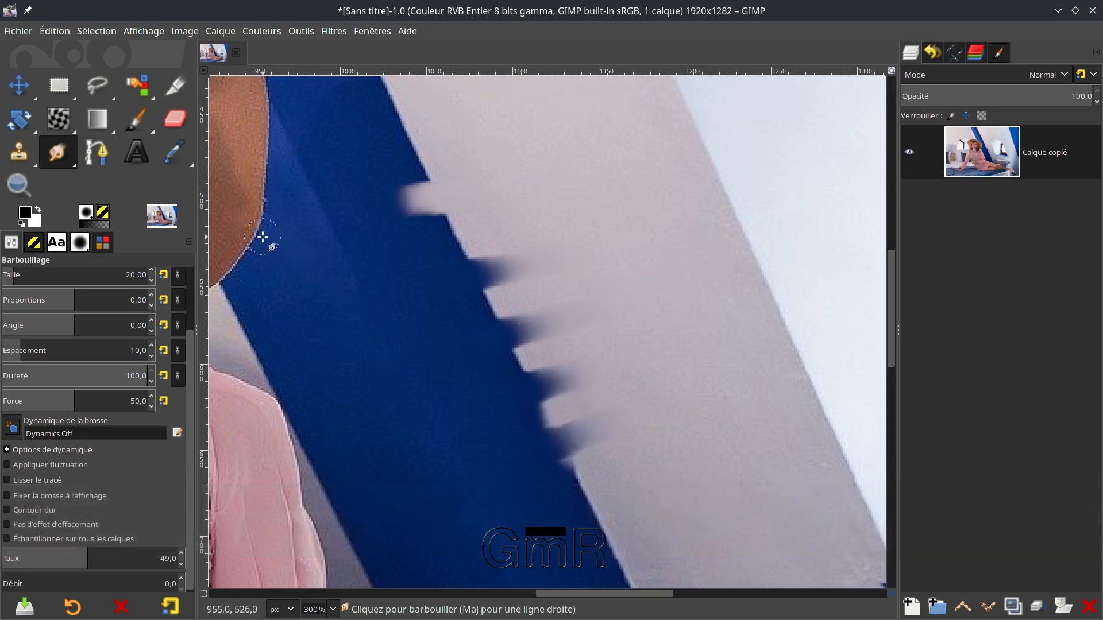
Smudge the hat brim and the blue beam into each other in several places and examine the blended pixels up close
drag(255, 236, 288, 311)
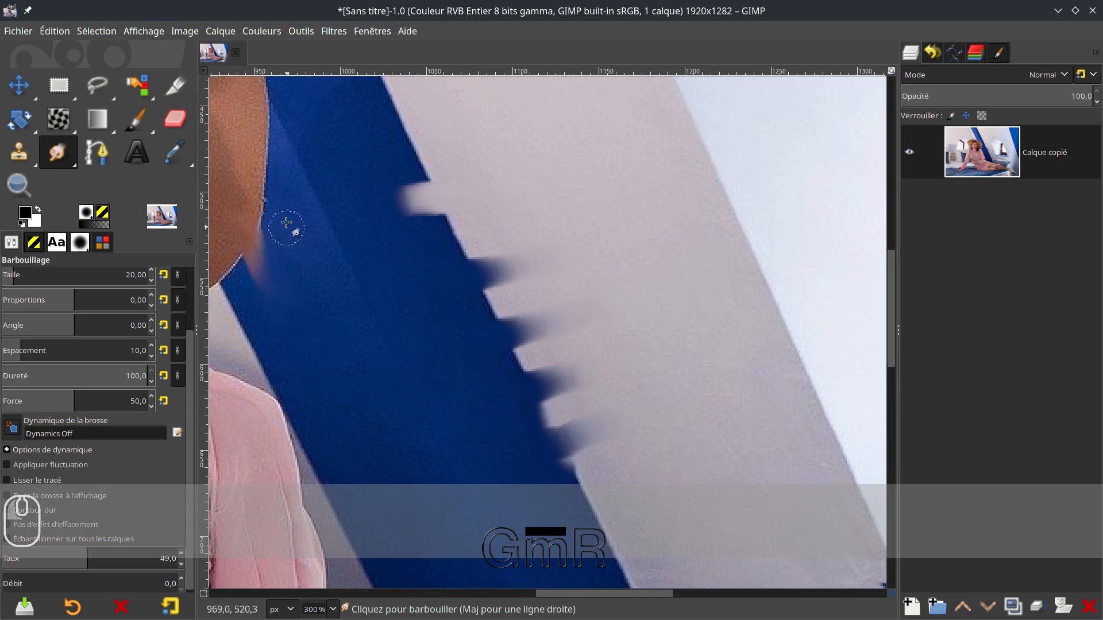
mouse_move(259, 203)
mouse_down()
mouse_move(307, 167)
mouse_move(300, 157)
mouse_move(270, 135)
mouse_move(211, 148)
mouse_up()
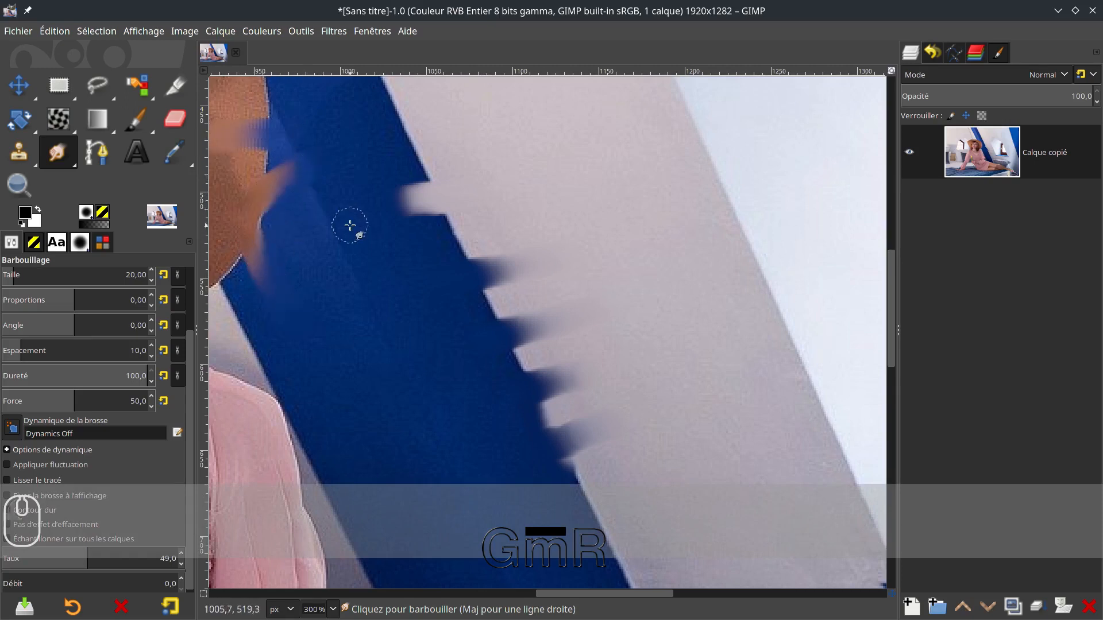
scroll(286, 180, up, 2)
drag(296, 172, 562, 369)
scroll(489, 357, up, 4)
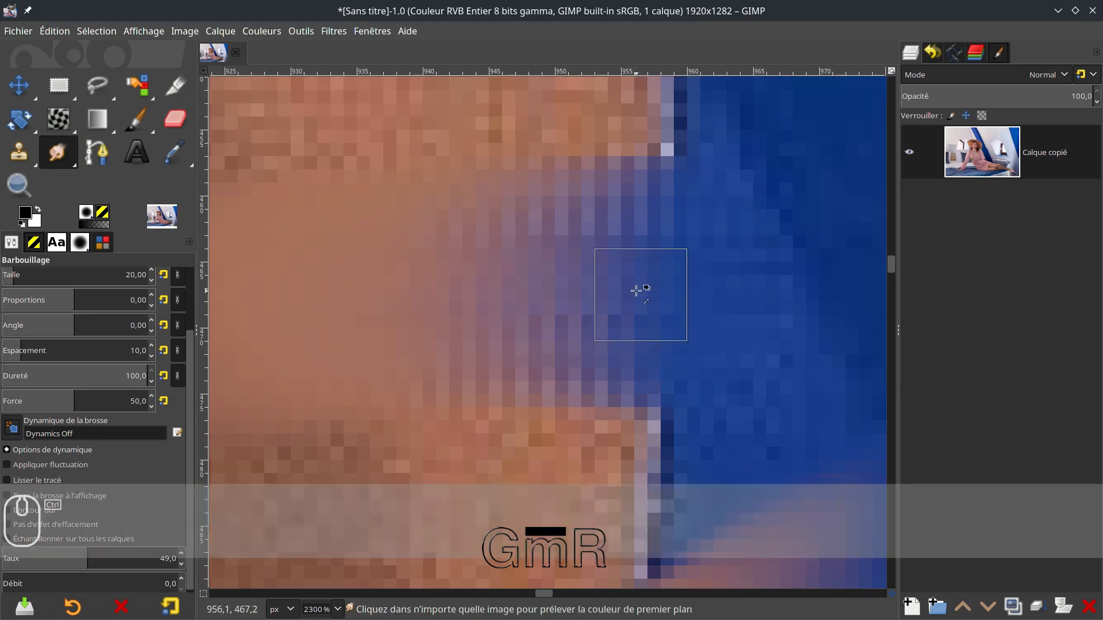
scroll(623, 304, down, 5)
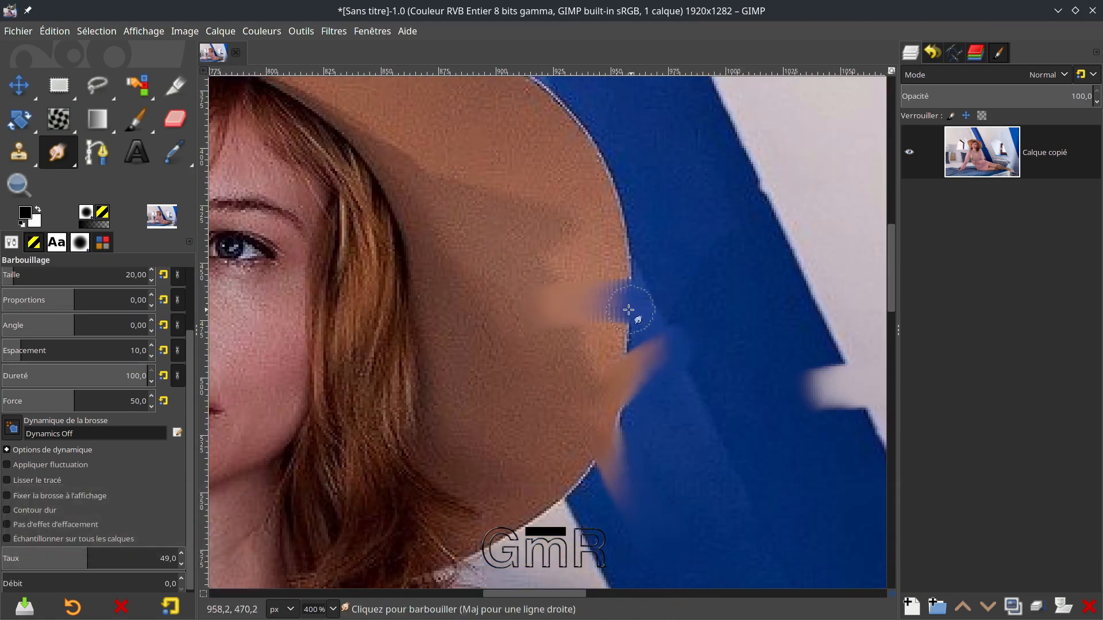
scroll(592, 333, right, 5)
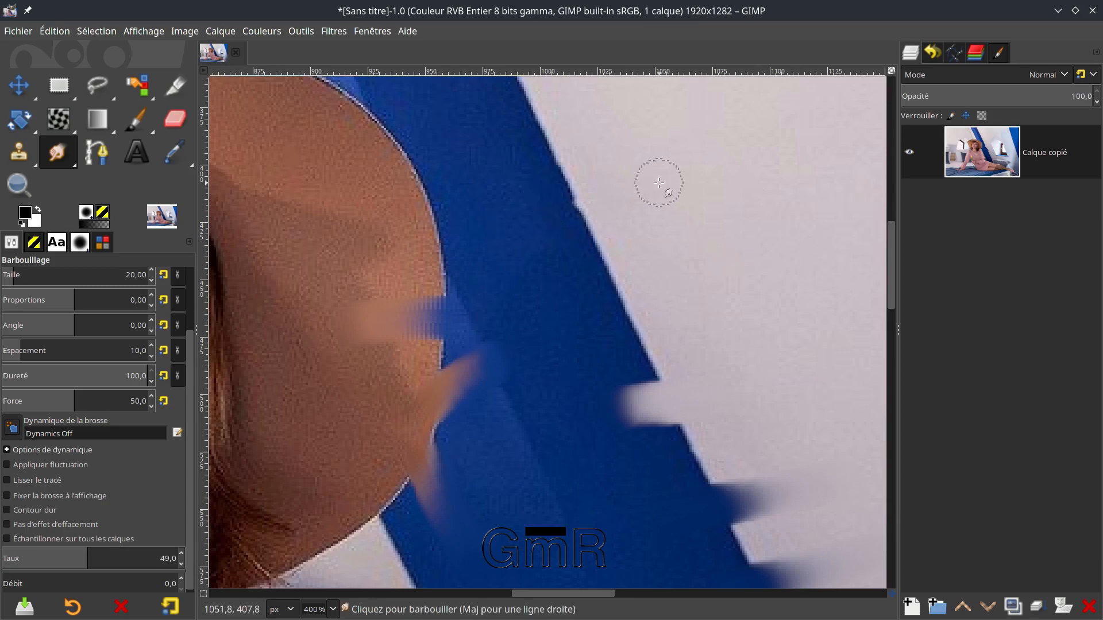
Add a new transparent layer above the photo and fill it with red, foreground colour cc0000
click(914, 606)
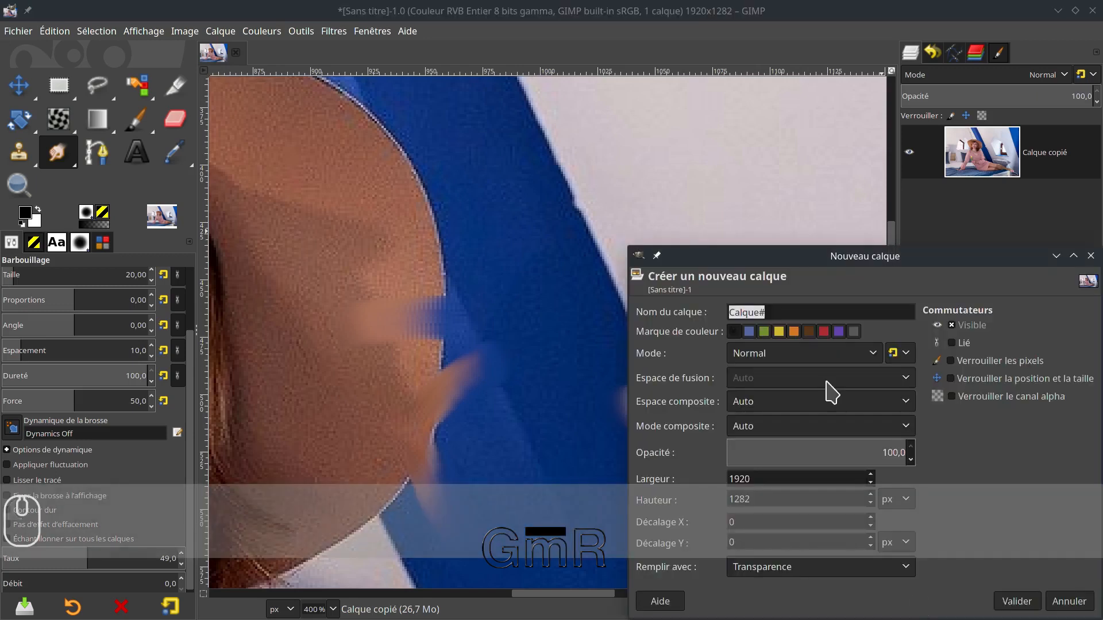
click(1009, 601)
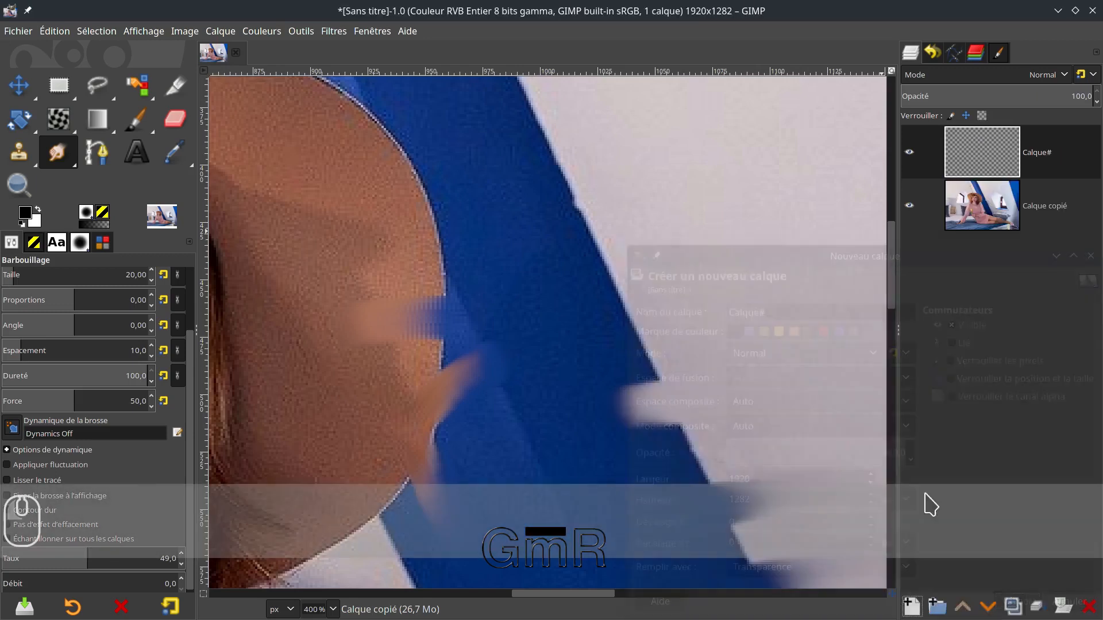
click(28, 213)
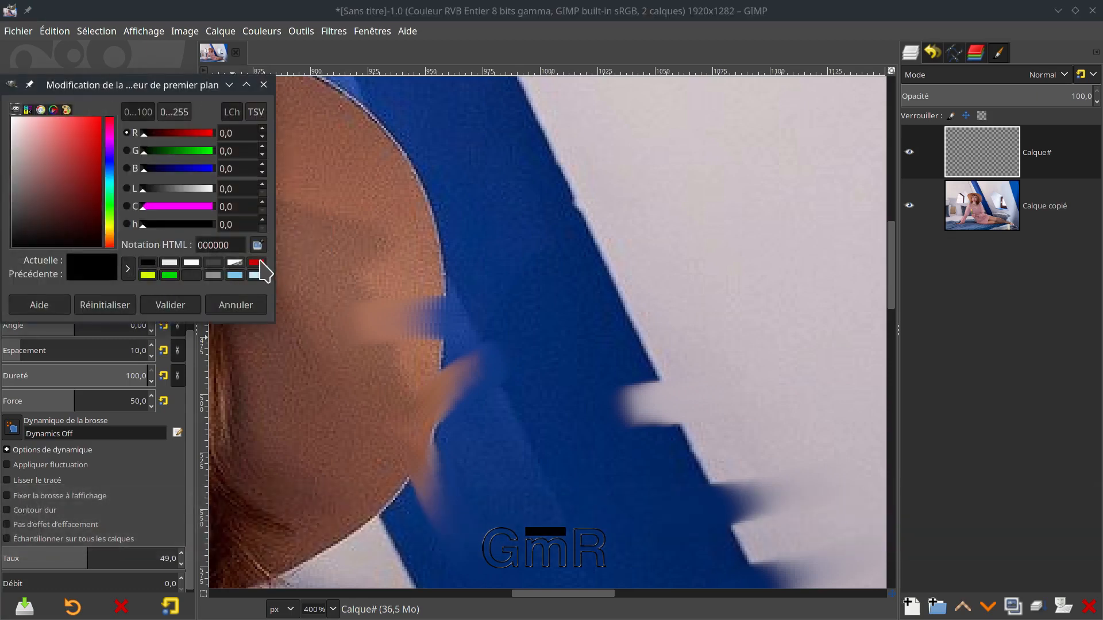
click(259, 263)
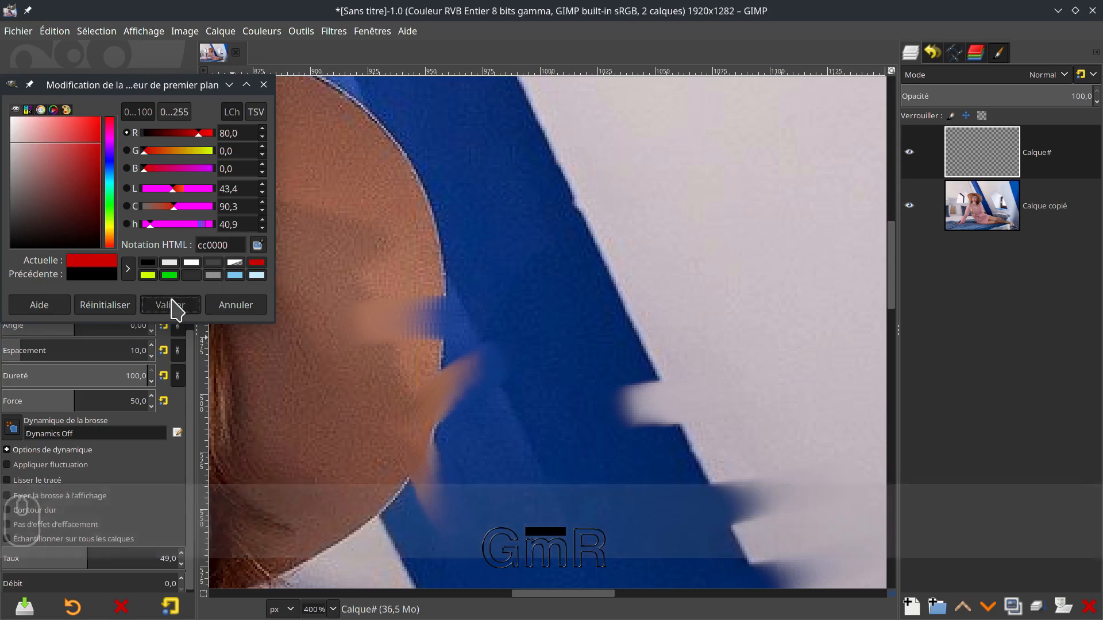
click(172, 305)
drag(29, 219, 973, 152)
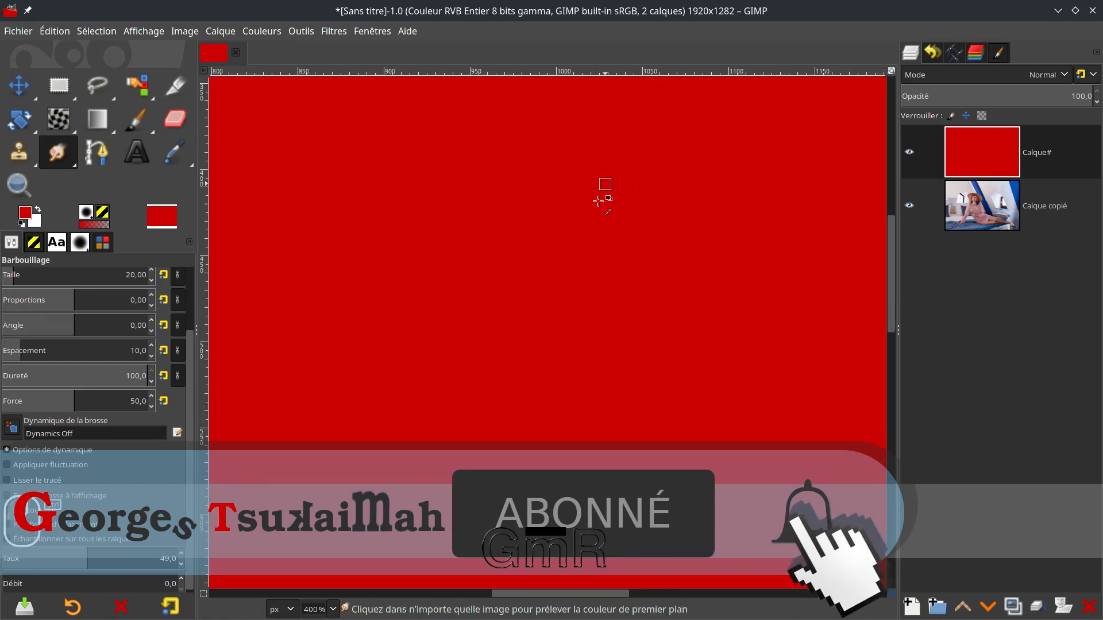
Hide the red layer and view the photo beneath it
scroll(600, 224, down, 10)
scroll(598, 224, up, 3)
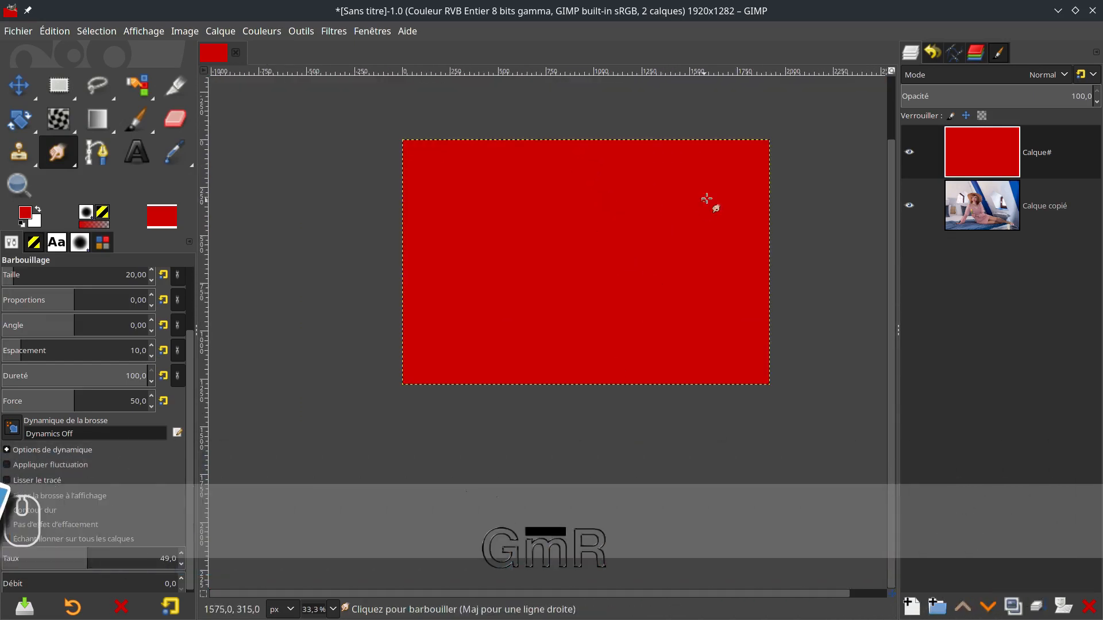
click(909, 152)
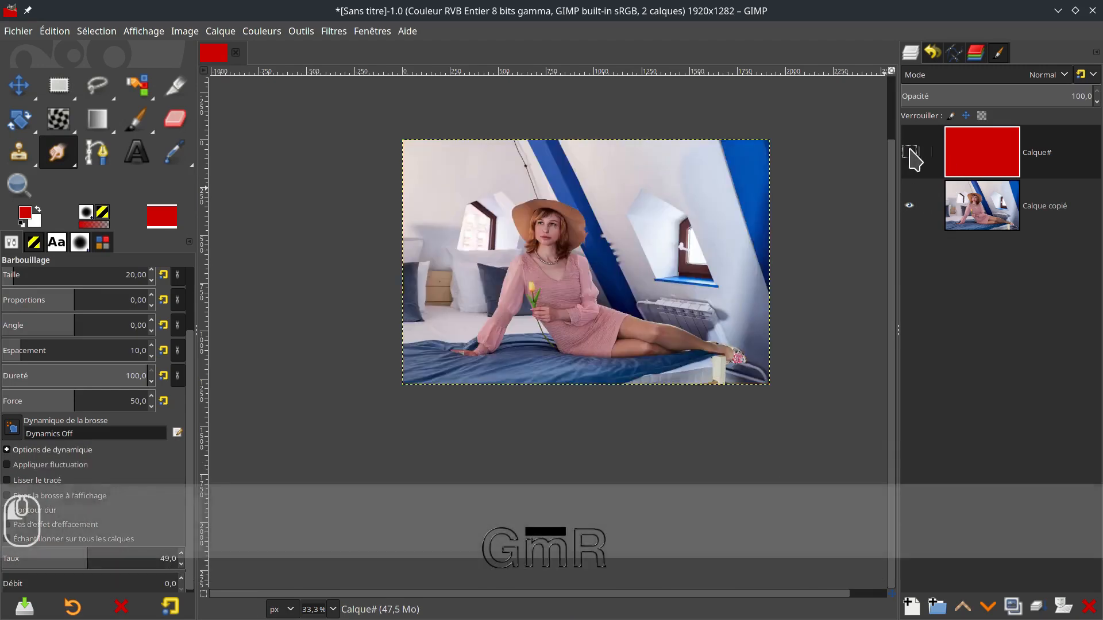
scroll(557, 264, up, 4)
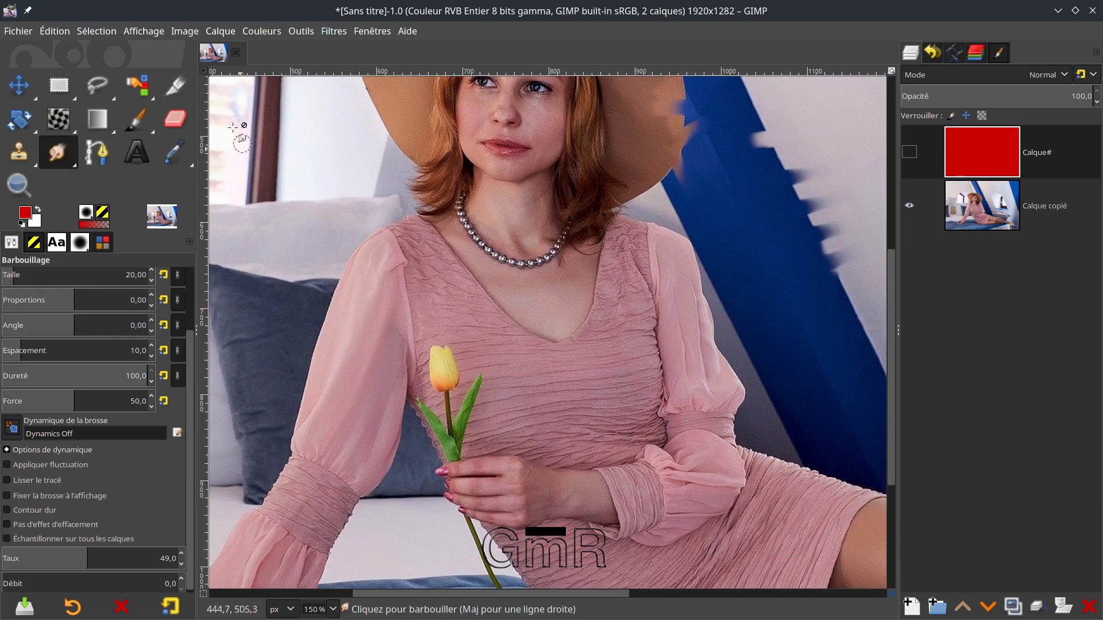
Show the red layer and erase an elongated area over the woman's face and torso with a size 115 Eraser
click(183, 123)
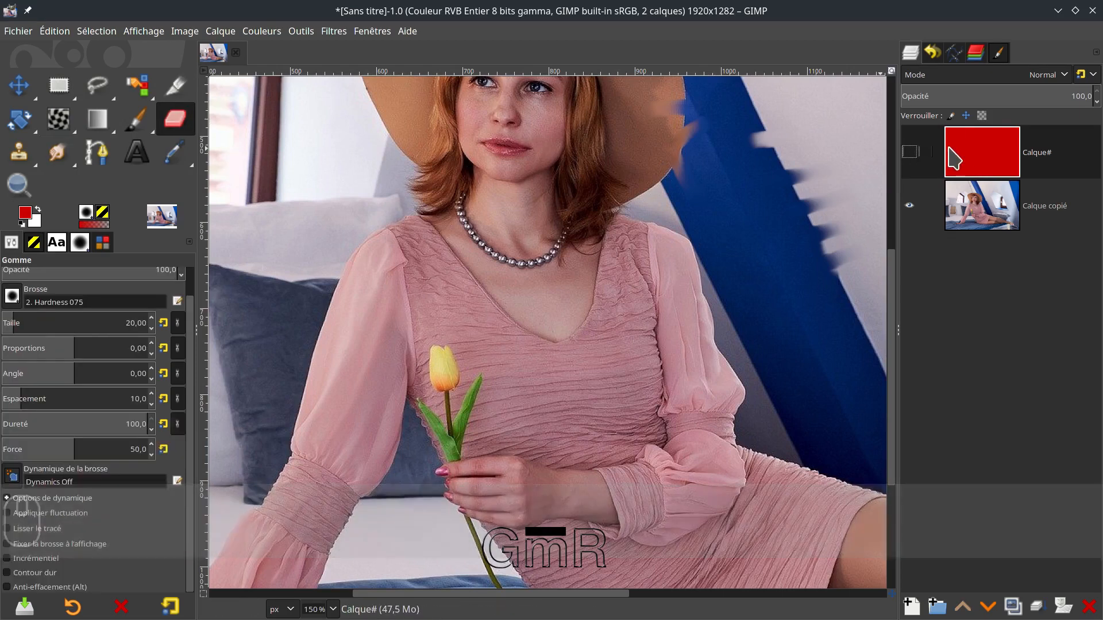
click(909, 152)
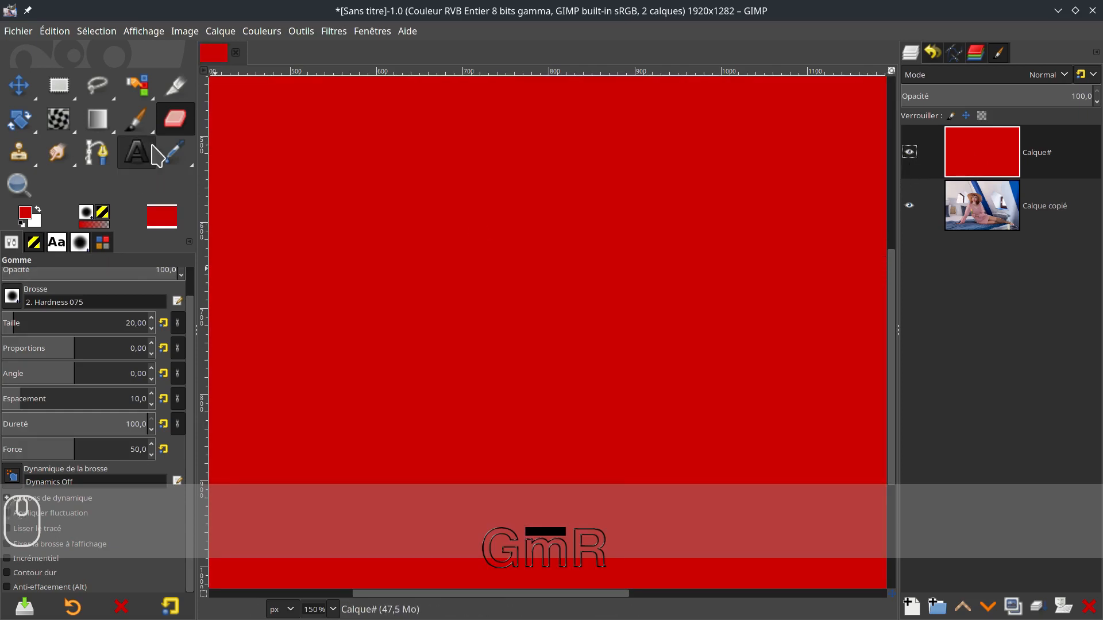
drag(50, 318, 241, 326)
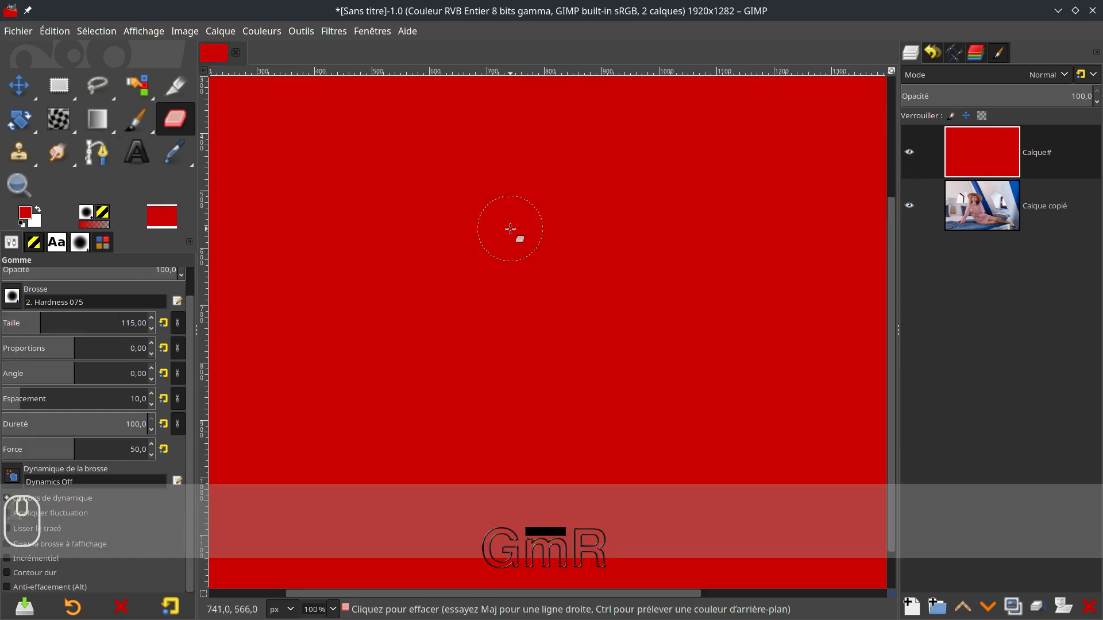
mouse_move(510, 229)
mouse_down()
mouse_move(669, 475)
mouse_move(607, 212)
mouse_move(634, 340)
mouse_move(575, 193)
mouse_move(568, 285)
mouse_move(538, 182)
mouse_move(535, 210)
mouse_move(493, 201)
mouse_up()
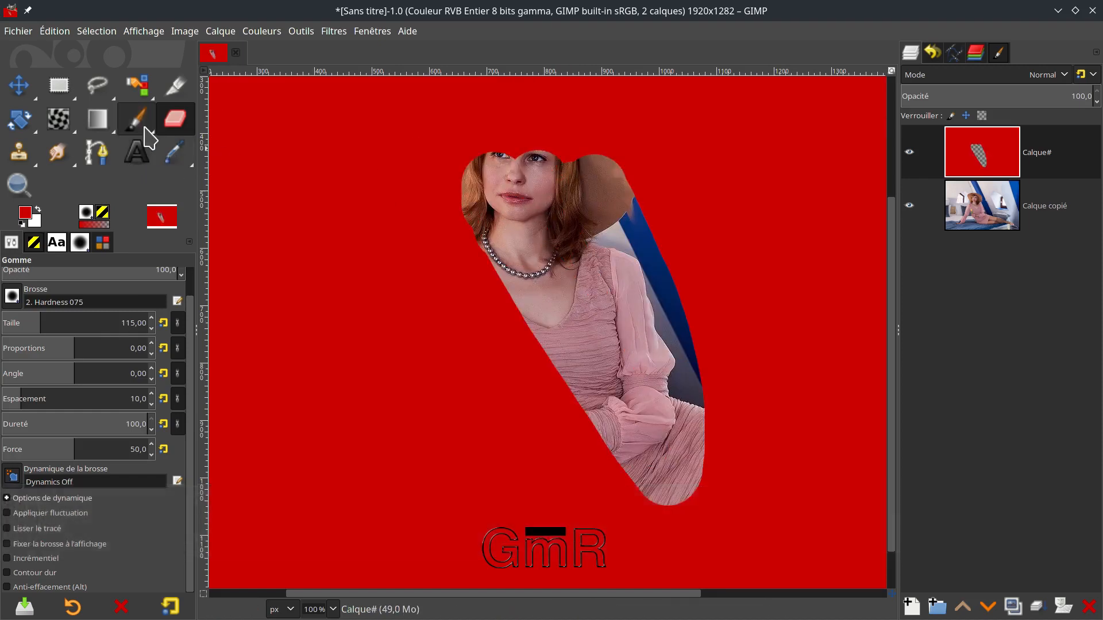
Smudge the red layer's upper right edge inward over the erased area at the woman's hair and shoulder, using the size 115 brush
click(57, 152)
drag(652, 173, 603, 198)
mouse_move(648, 168)
mouse_down()
mouse_move(611, 177)
mouse_move(566, 222)
mouse_up()
mouse_move(645, 209)
mouse_down()
mouse_move(590, 247)
mouse_move(642, 217)
mouse_move(592, 244)
mouse_up()
scroll(632, 264, up, 2)
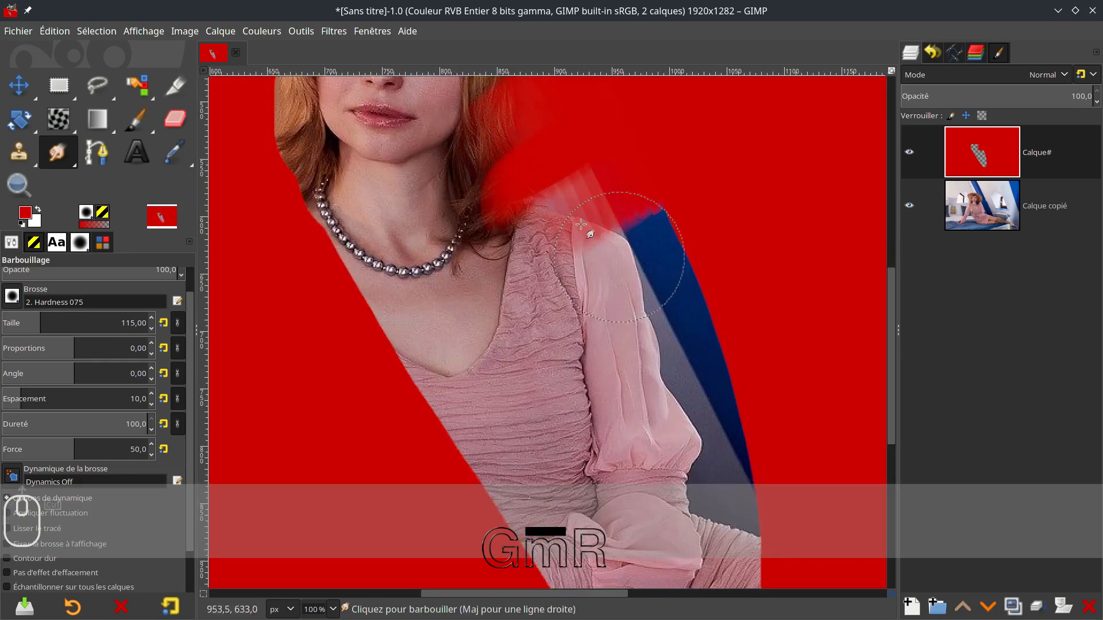
Hide the red layer and make the photo layer Calque copié active for smudging with a size 26 brush
click(909, 152)
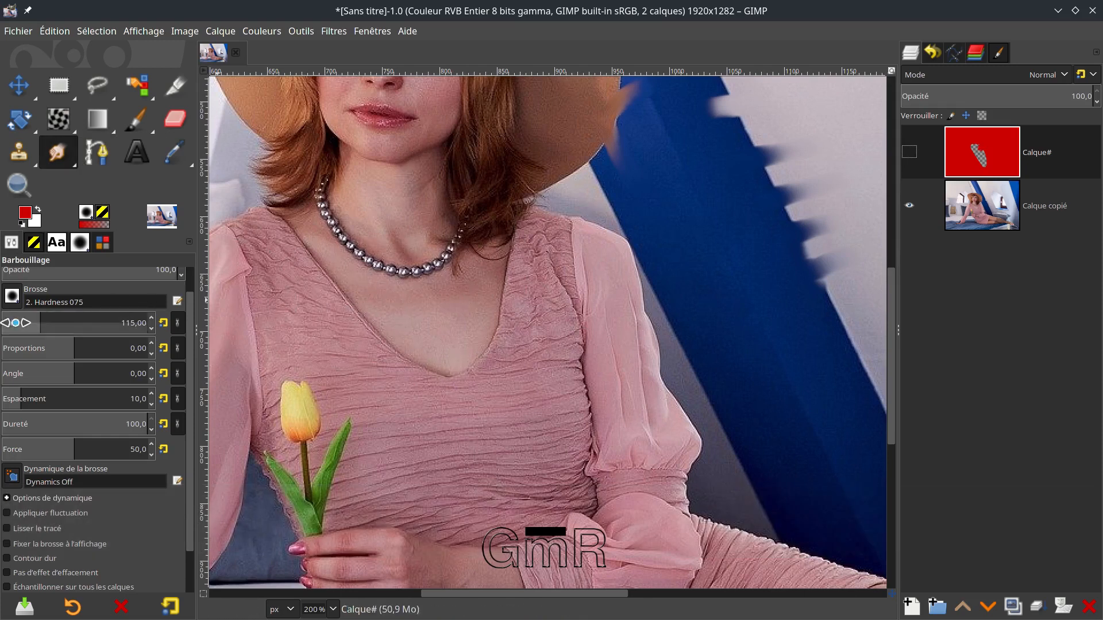
drag(341, 306, 397, 303)
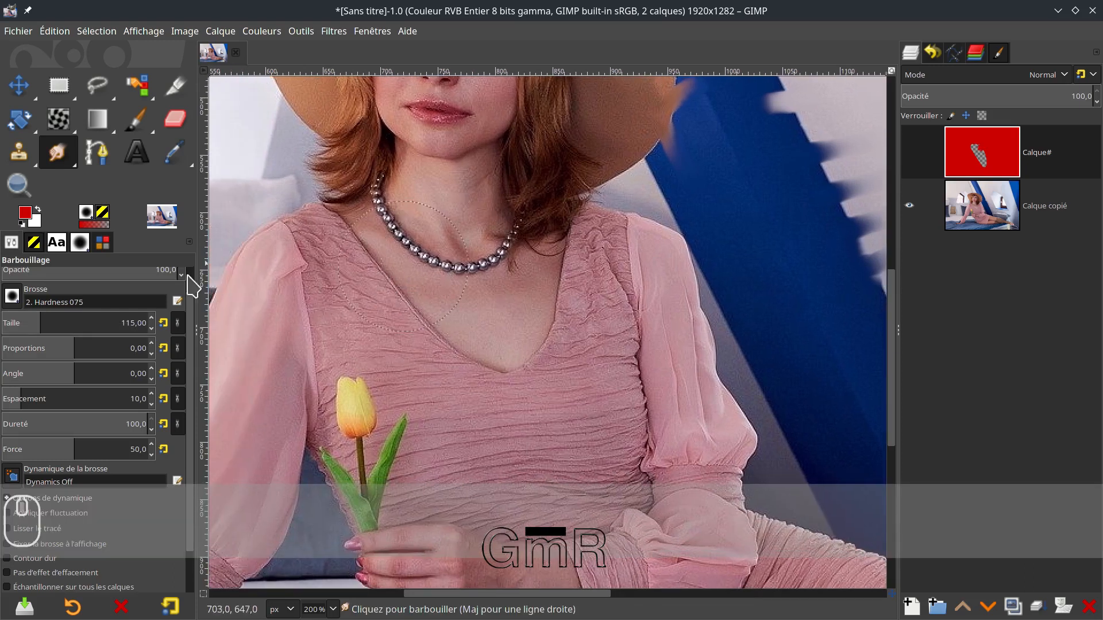
click(20, 323)
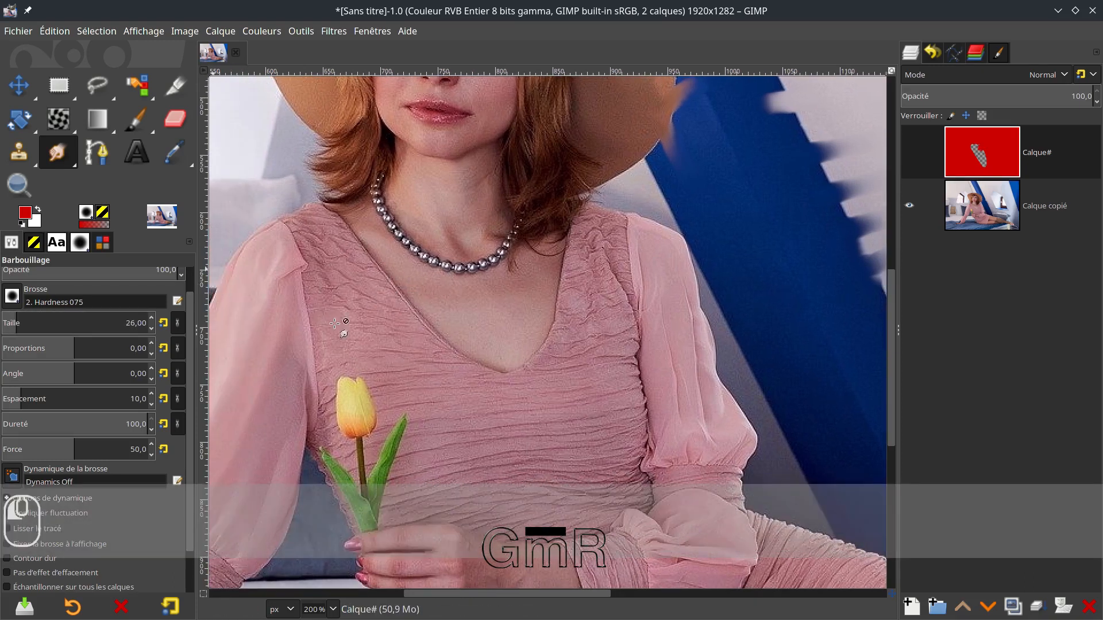
ctrl+scroll(462, 306, up, 3)
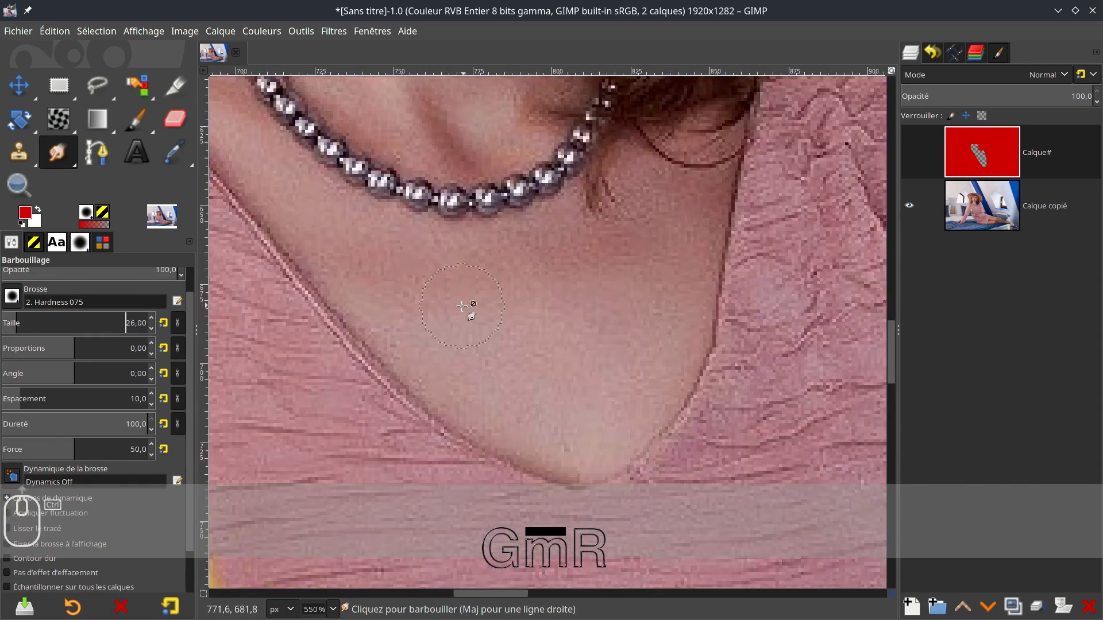
click(486, 196)
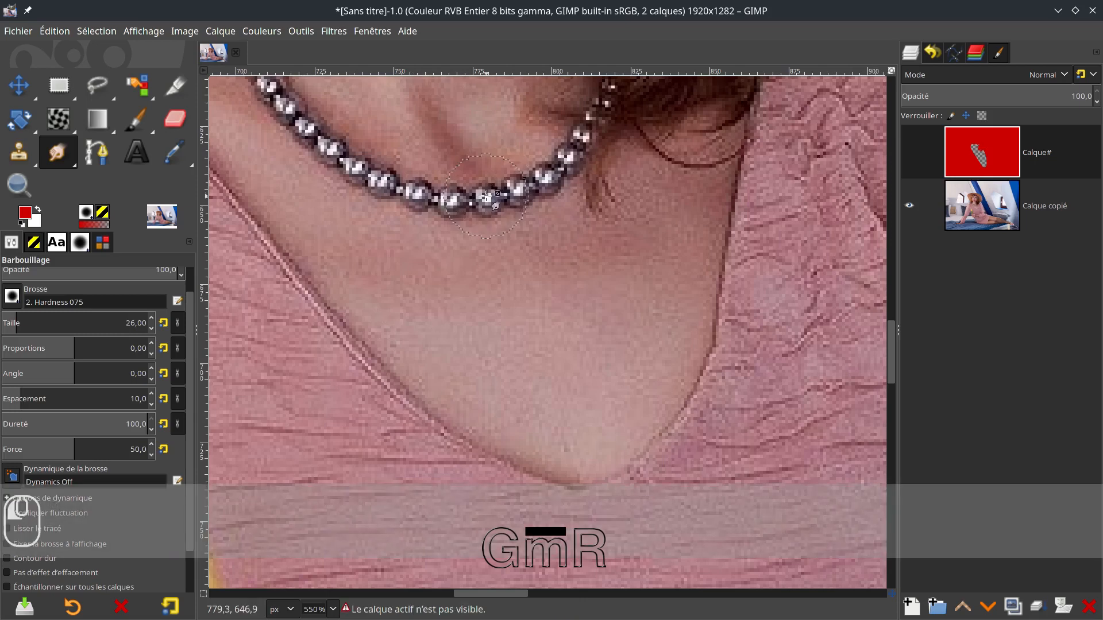
click(982, 215)
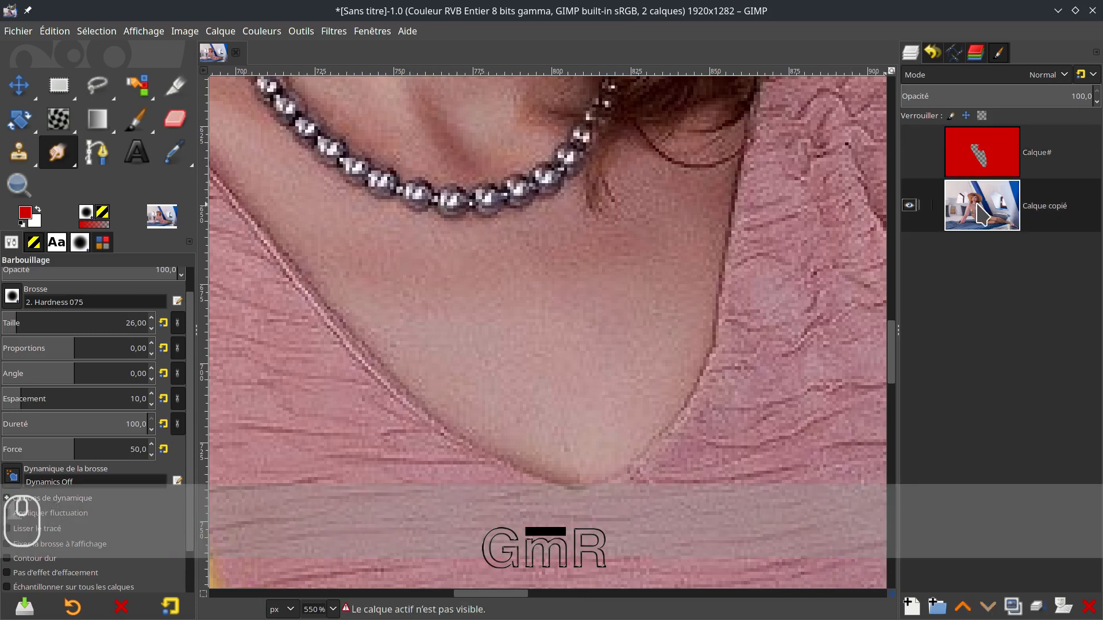
Smudge the necklace's central pearls downward onto the chest with the size 26 brush, and view the available brushes
drag(486, 200, 484, 294)
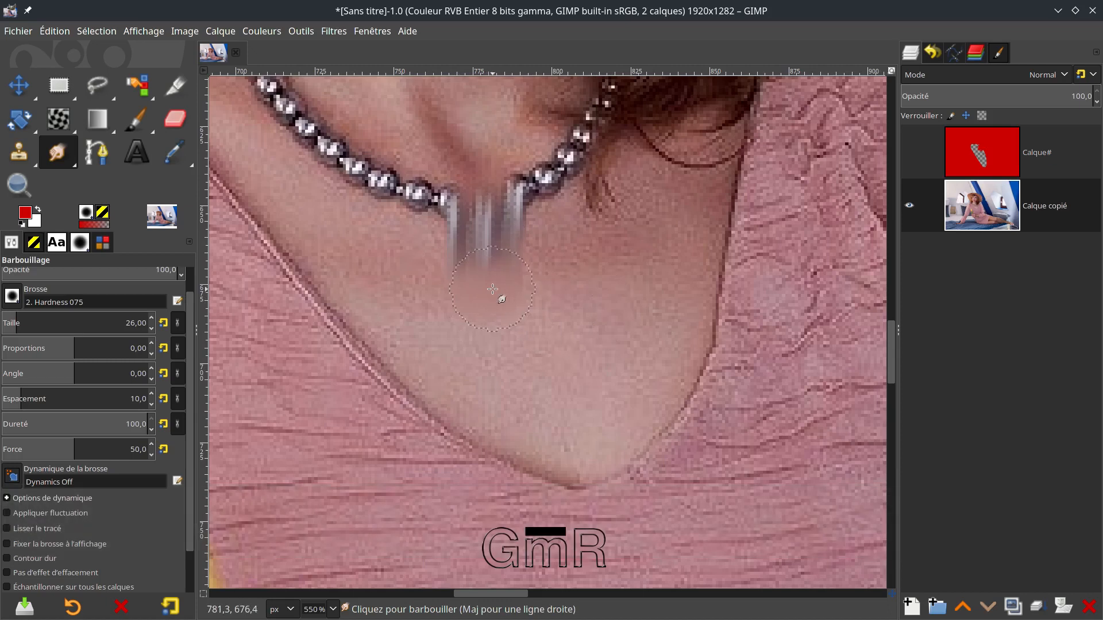
click(12, 296)
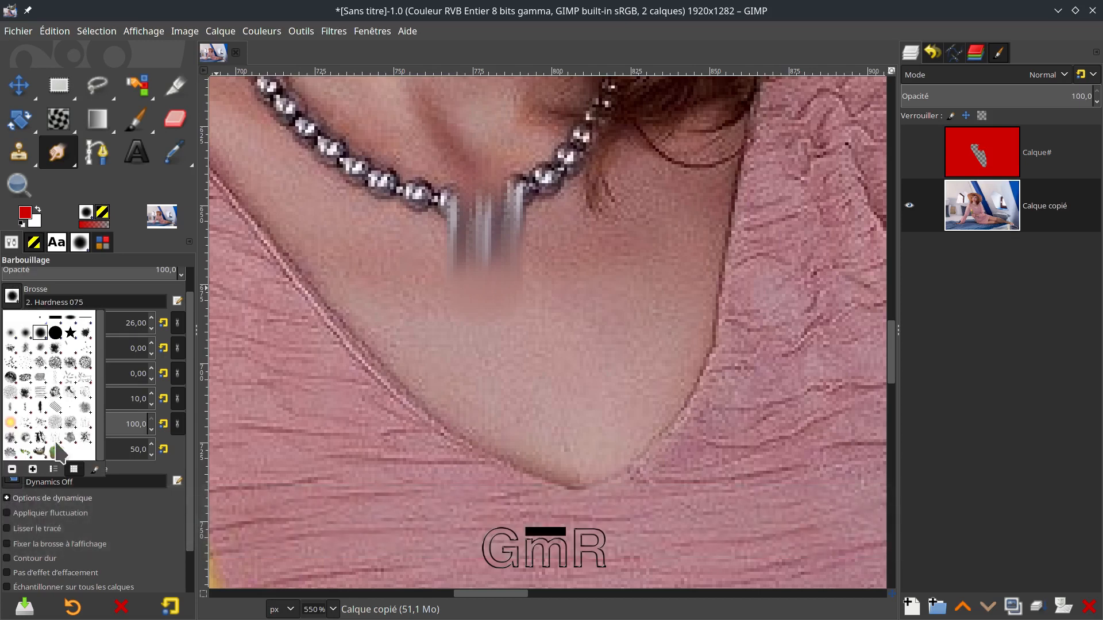
click(163, 520)
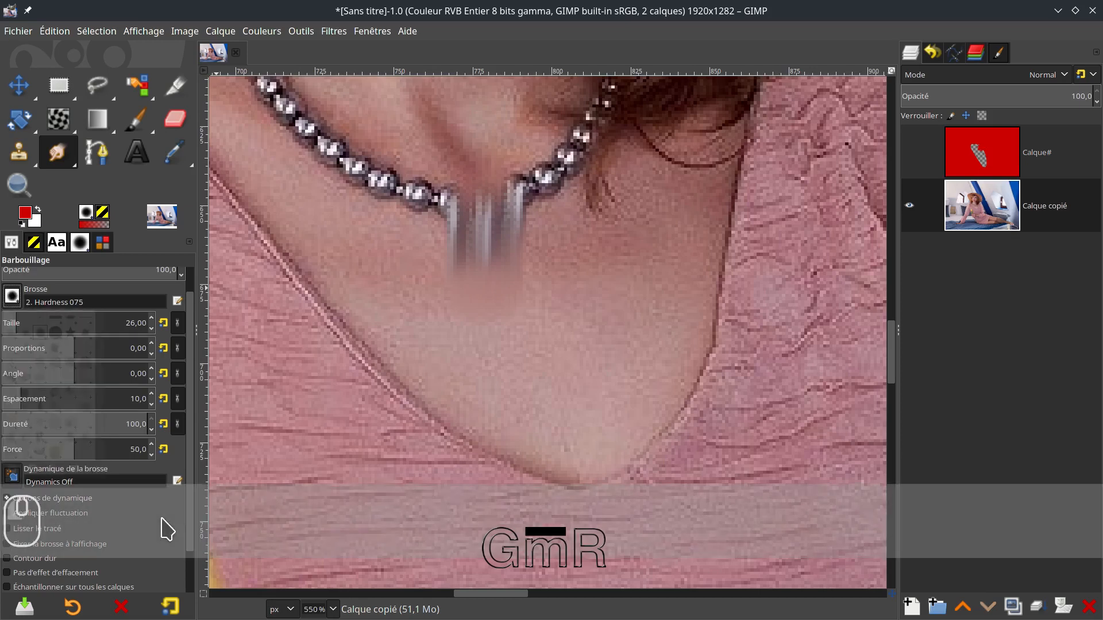
Load the Smudge Rough preset, set the brush size to 82, and smudge from the dress neckline up to the neck
click(73, 607)
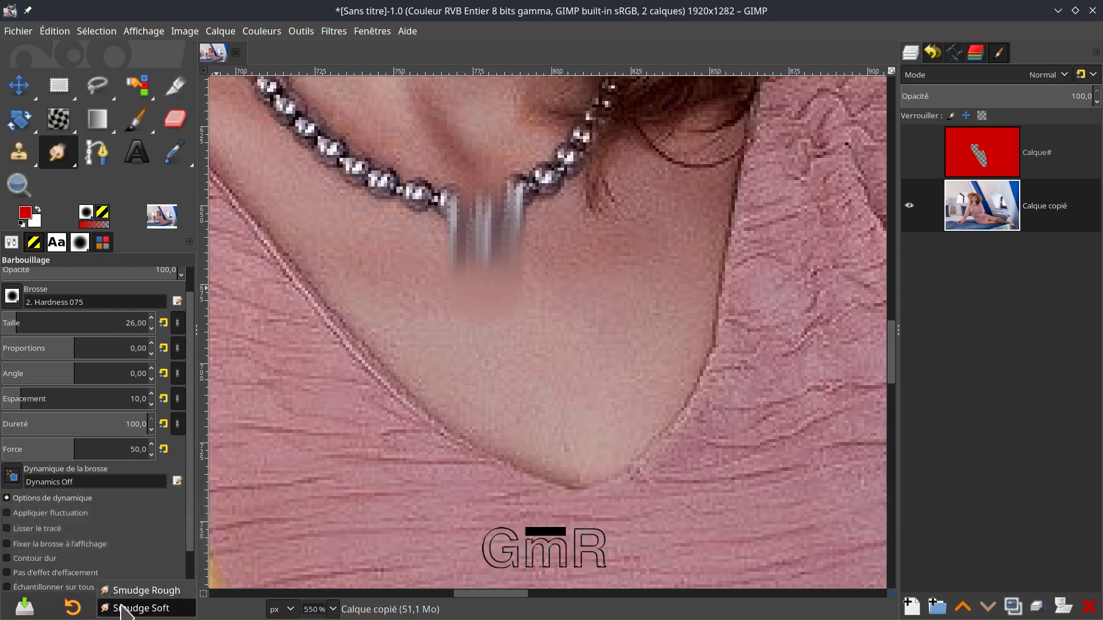
click(136, 593)
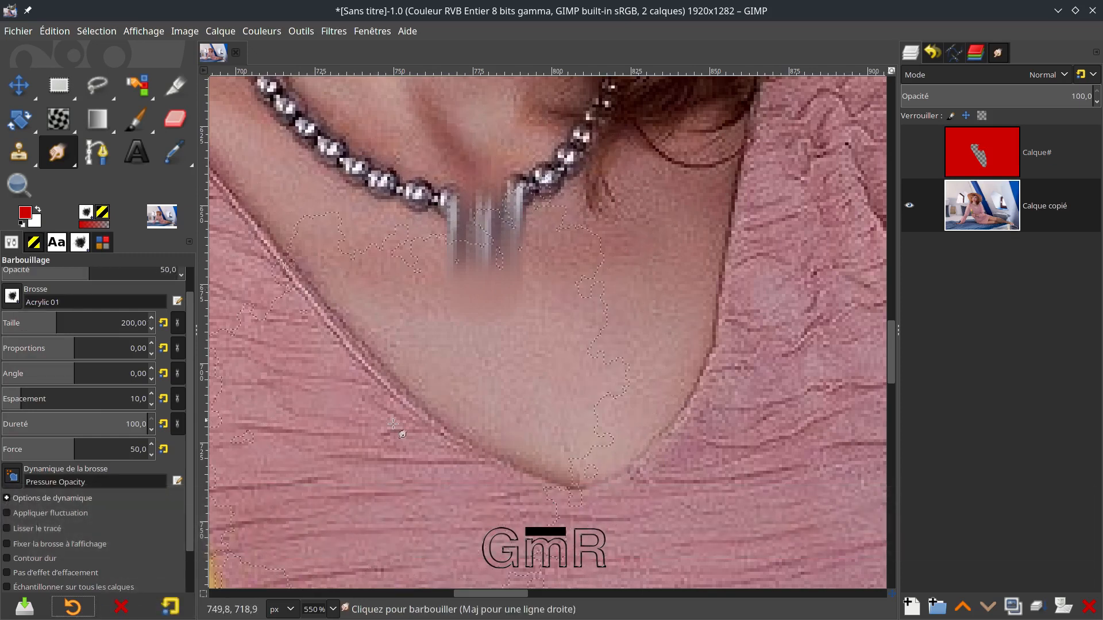
click(442, 402)
scroll(442, 402, down, 2)
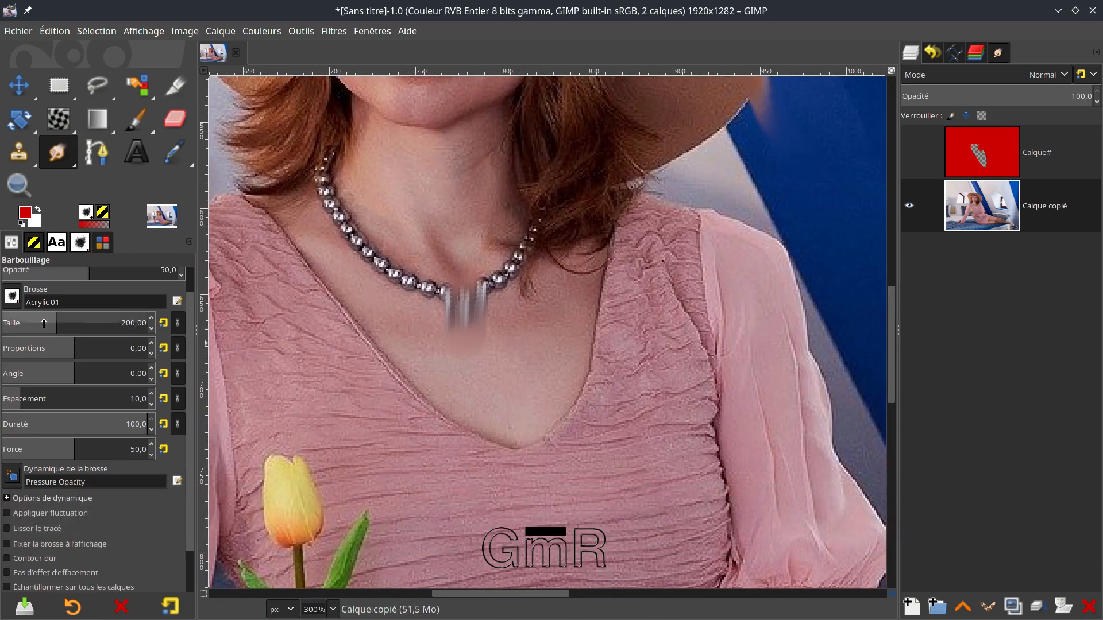
drag(34, 323, 18, 322)
mouse_move(382, 378)
mouse_down()
mouse_move(465, 383)
mouse_move(450, 396)
mouse_move(545, 368)
mouse_move(500, 375)
mouse_move(561, 325)
mouse_move(541, 341)
mouse_move(546, 326)
mouse_move(535, 332)
mouse_move(430, 199)
mouse_move(423, 212)
mouse_move(443, 196)
mouse_move(422, 199)
mouse_move(456, 186)
mouse_up()
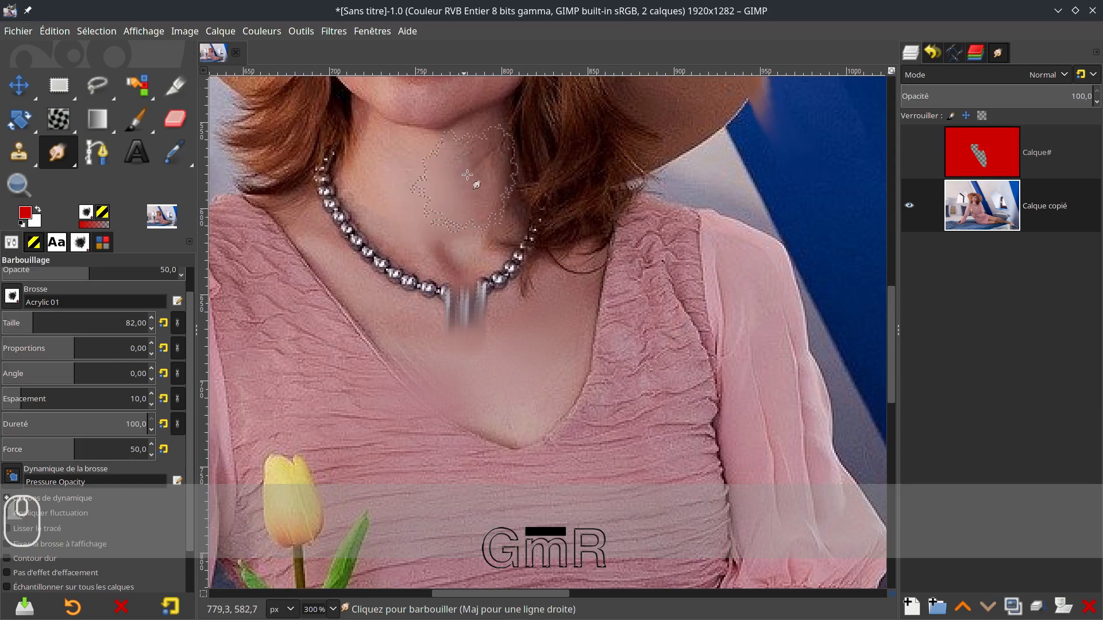
Set the brush size to 28 and opacity to 24.2 and smooth the neck skin above the necklace
drag(39, 325, 20, 324)
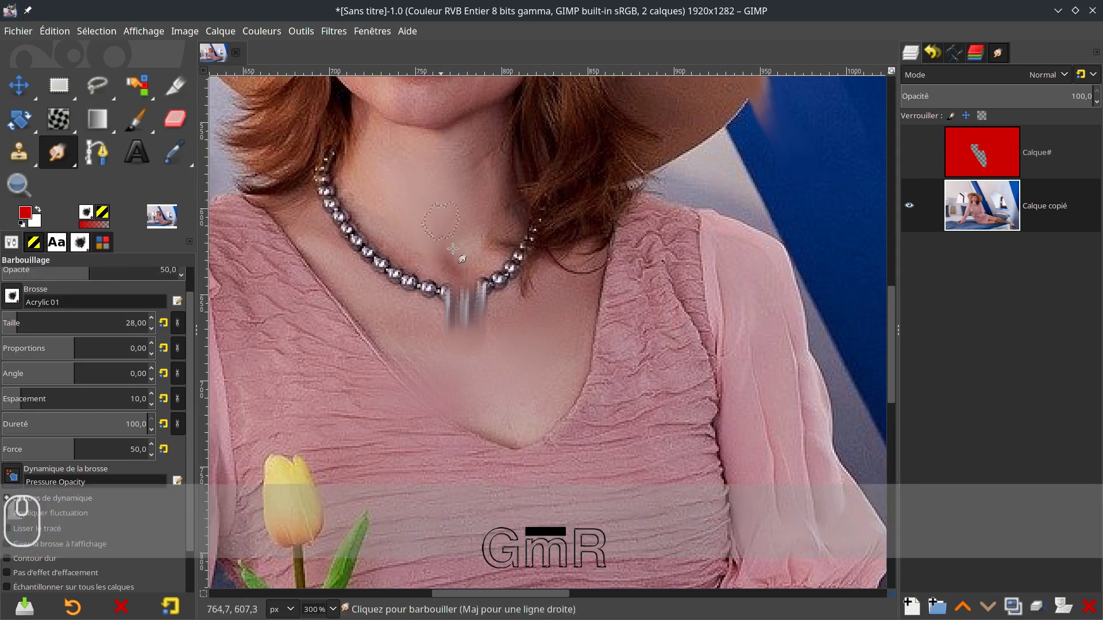
drag(58, 274, 44, 273)
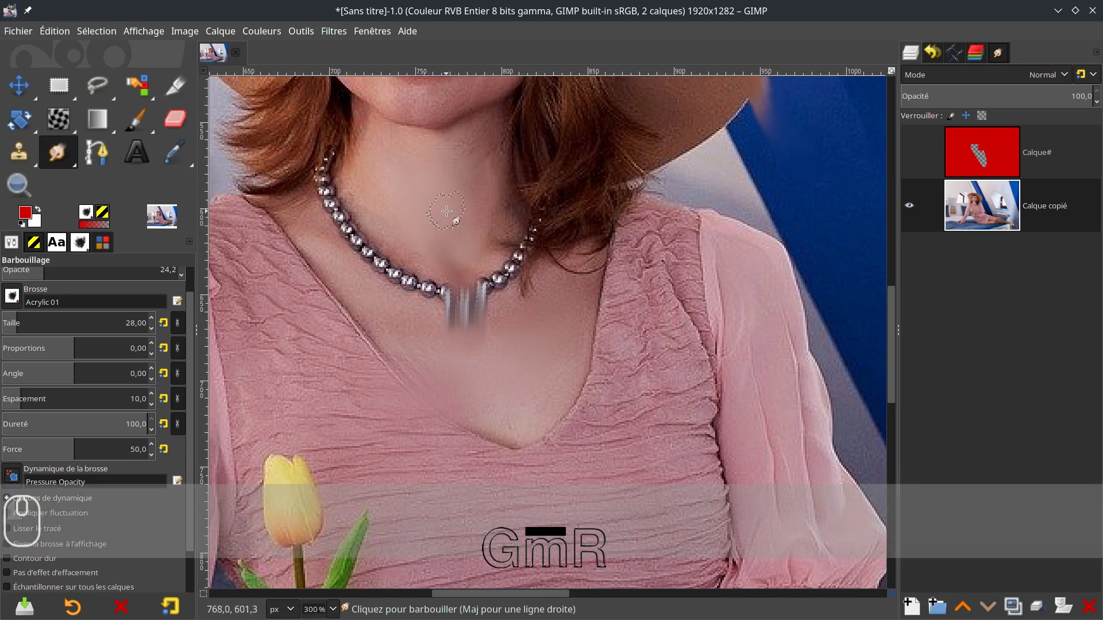
scroll(450, 216, up, 3)
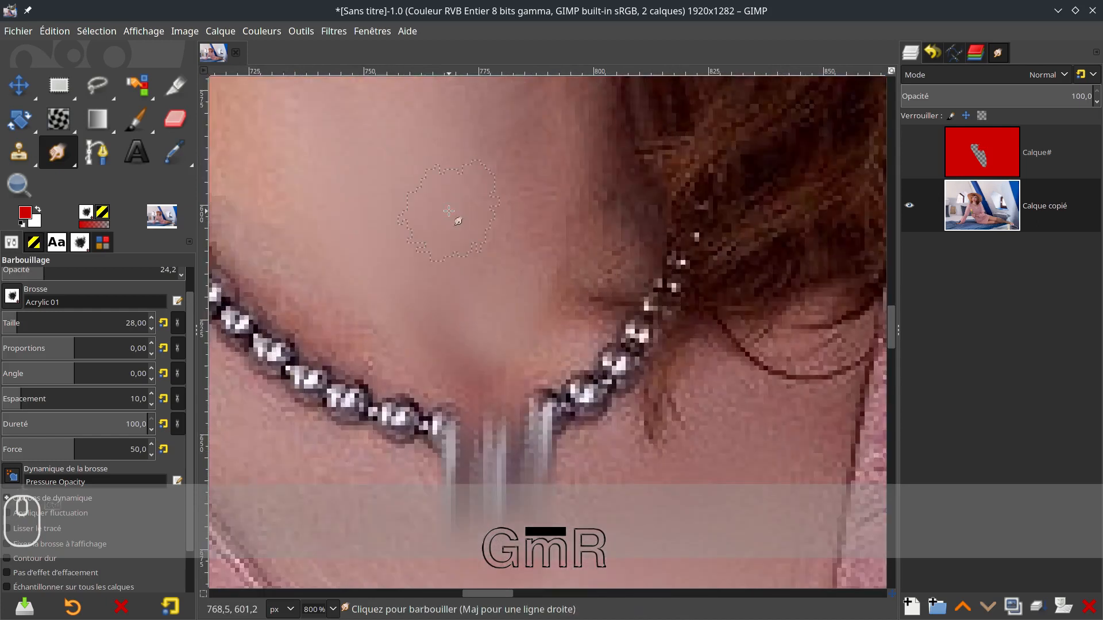
Set the brush size to 11 and smudge the skin beneath the woman's eye nearer the blue beam
scroll(451, 219, up, 5)
scroll(452, 331, down, 4)
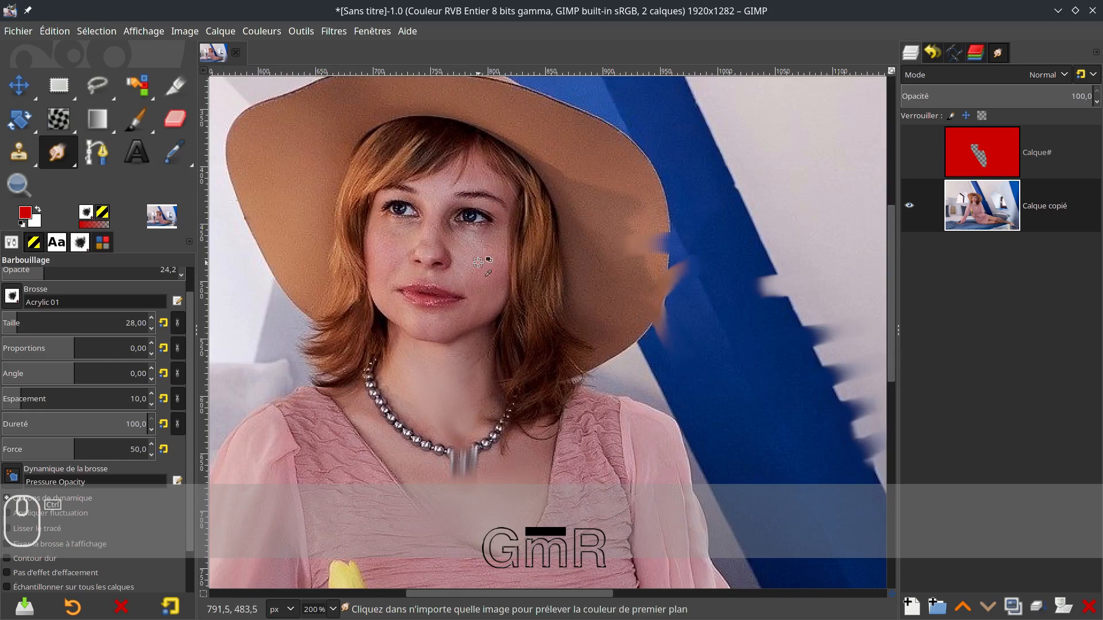
scroll(472, 254, up, 2)
scroll(426, 209, down, 1)
scroll(453, 222, up, 4)
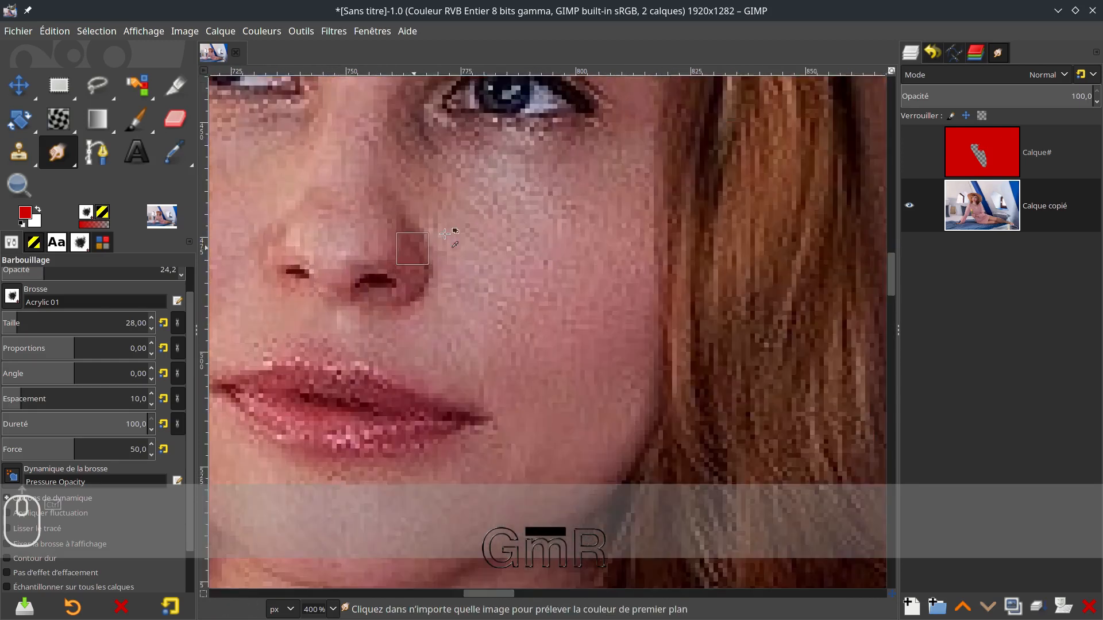
scroll(453, 221, up, 5)
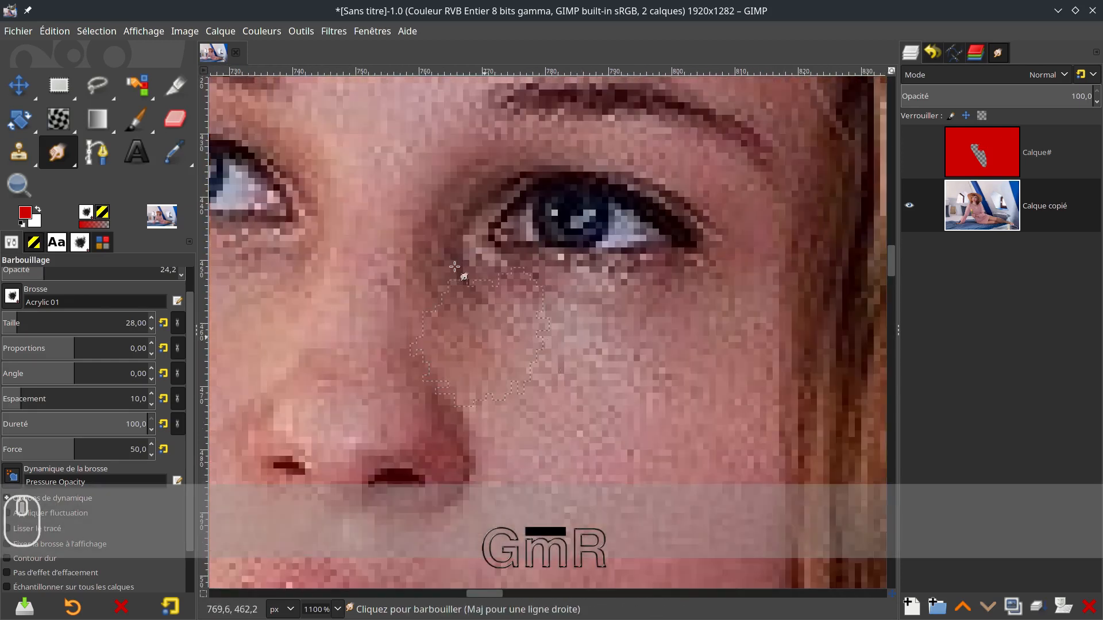
drag(91, 315, 101, 314)
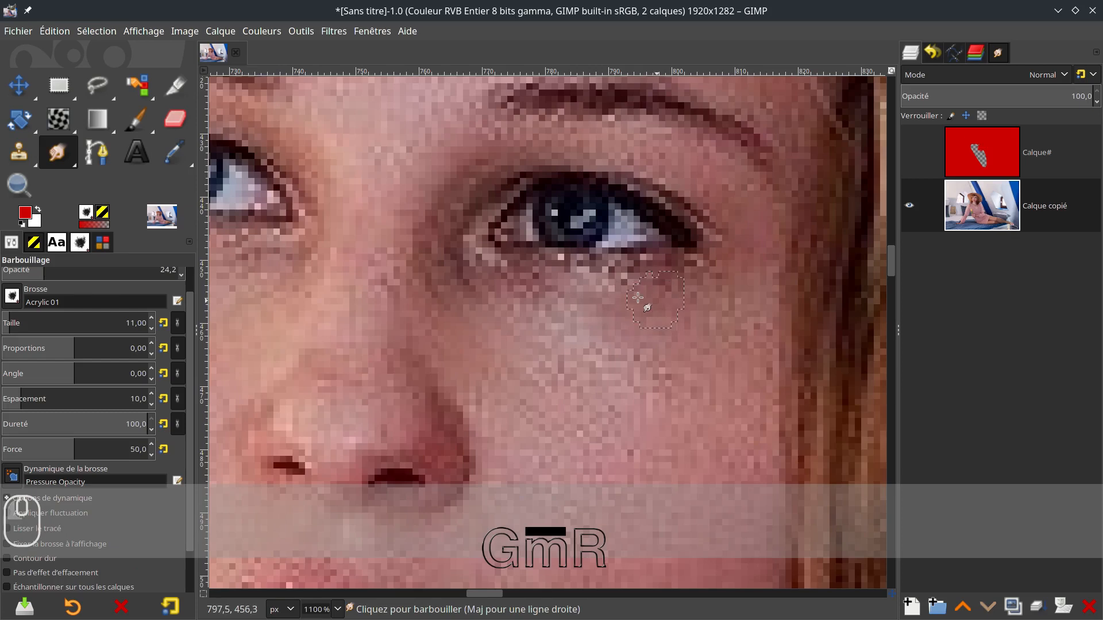
drag(534, 290, 559, 319)
scroll(631, 313, down, 3)
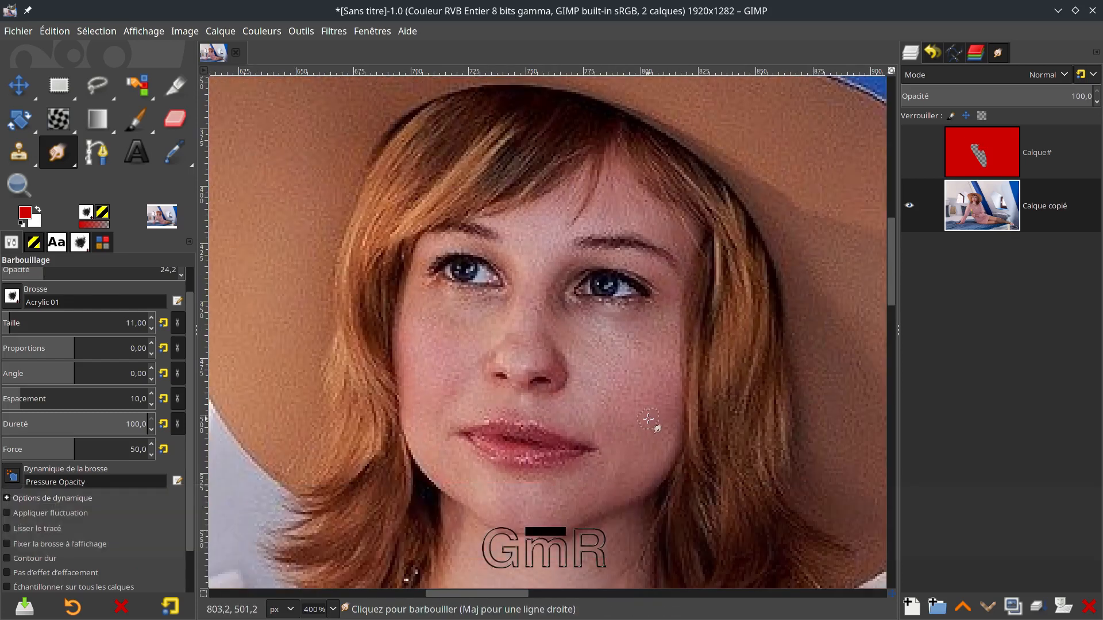
Load the Smudge Soft preset and smudge the hat's left brim outward onto the wall
click(69, 610)
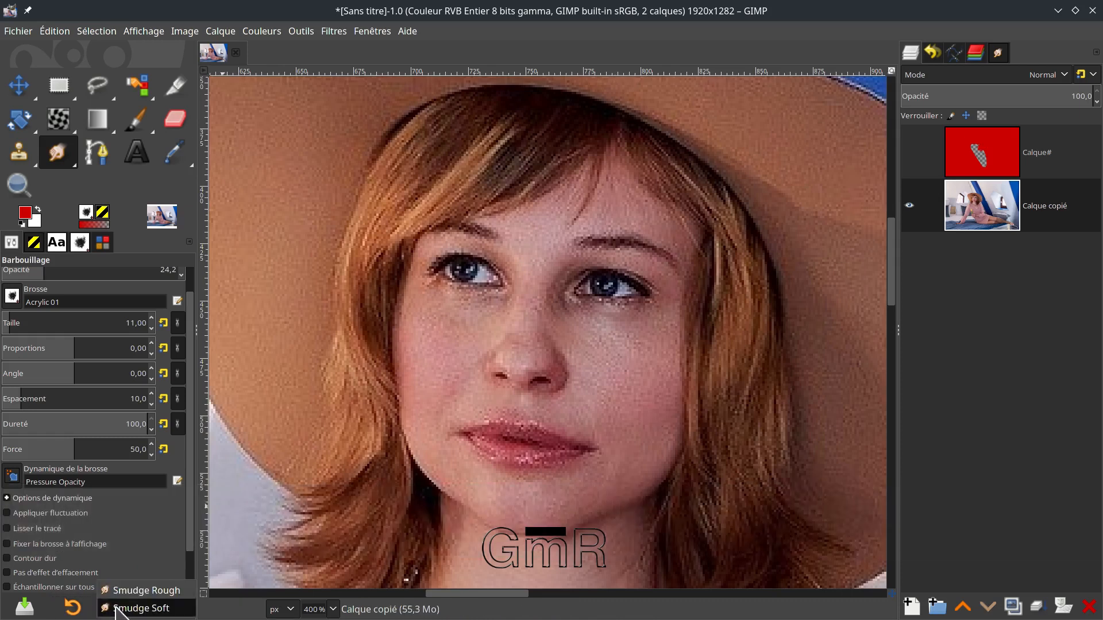
click(127, 607)
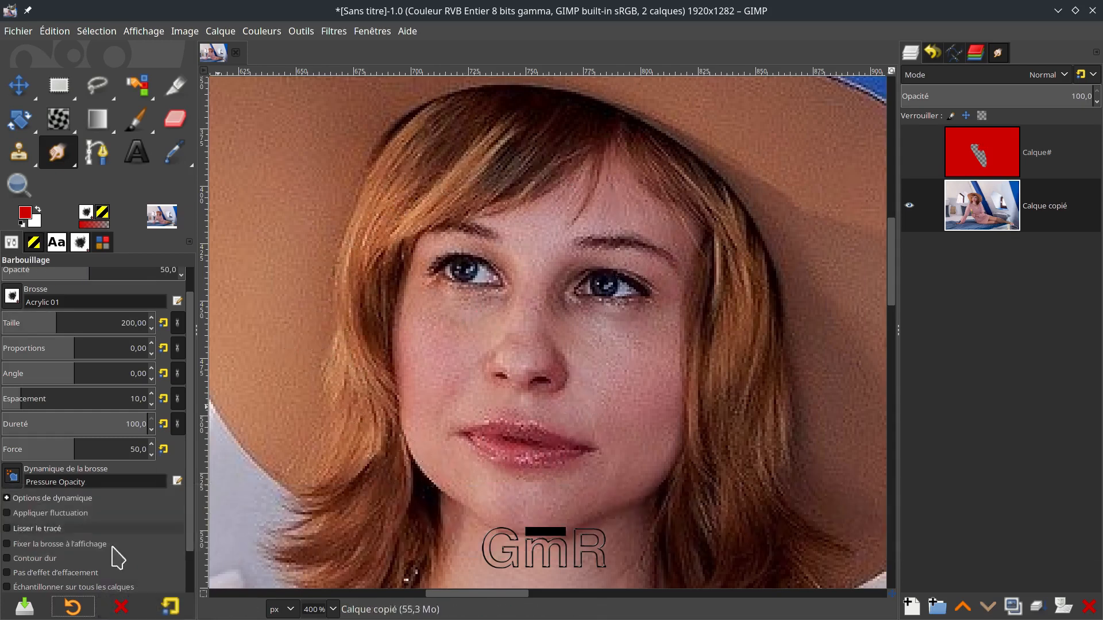
click(72, 607)
click(117, 609)
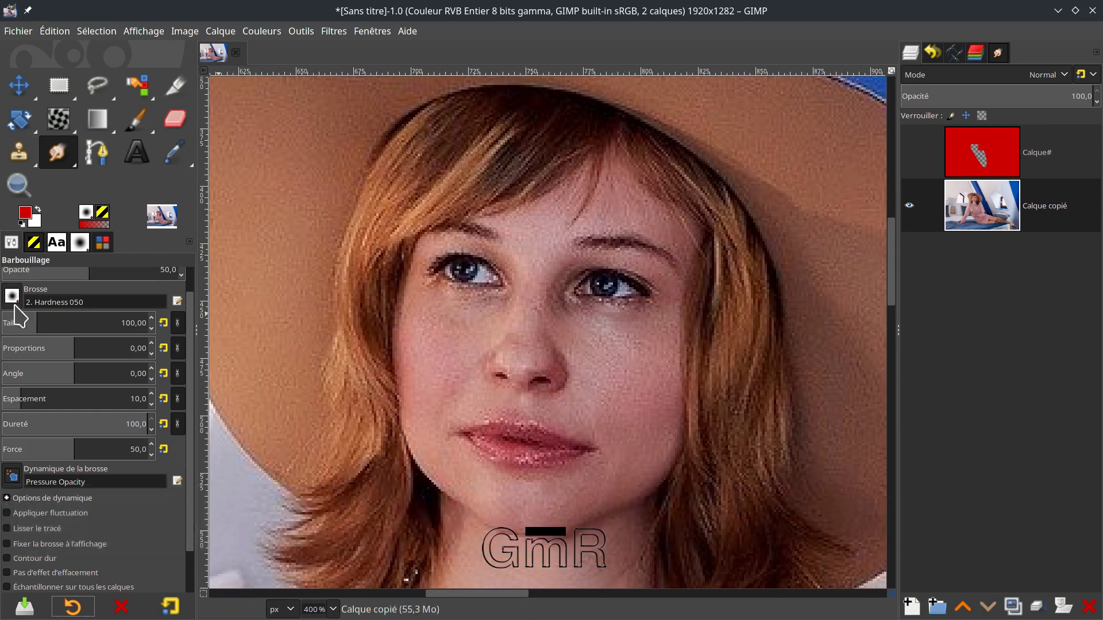
ctrl+scroll(359, 251, down, 3)
ctrl+scroll(358, 251, down, 3)
mouse_move(345, 233)
mouse_down()
mouse_move(303, 211)
mouse_move(323, 231)
mouse_move(283, 246)
mouse_move(304, 256)
mouse_up()
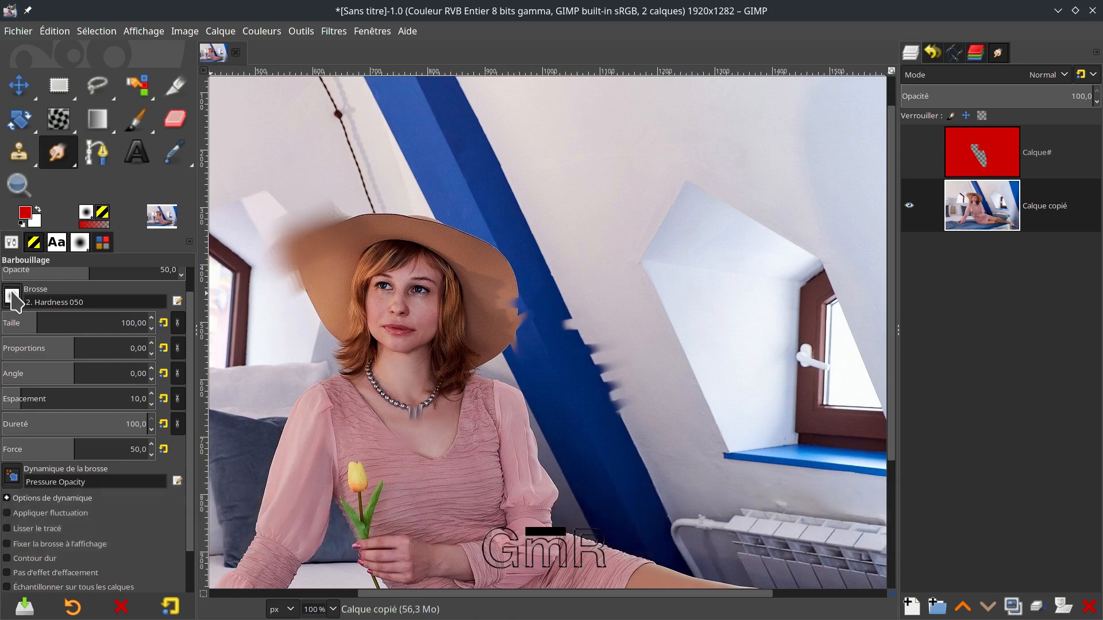
Choose the z Pepper brush and smudge from the hat's right brim across the blue beam
click(12, 296)
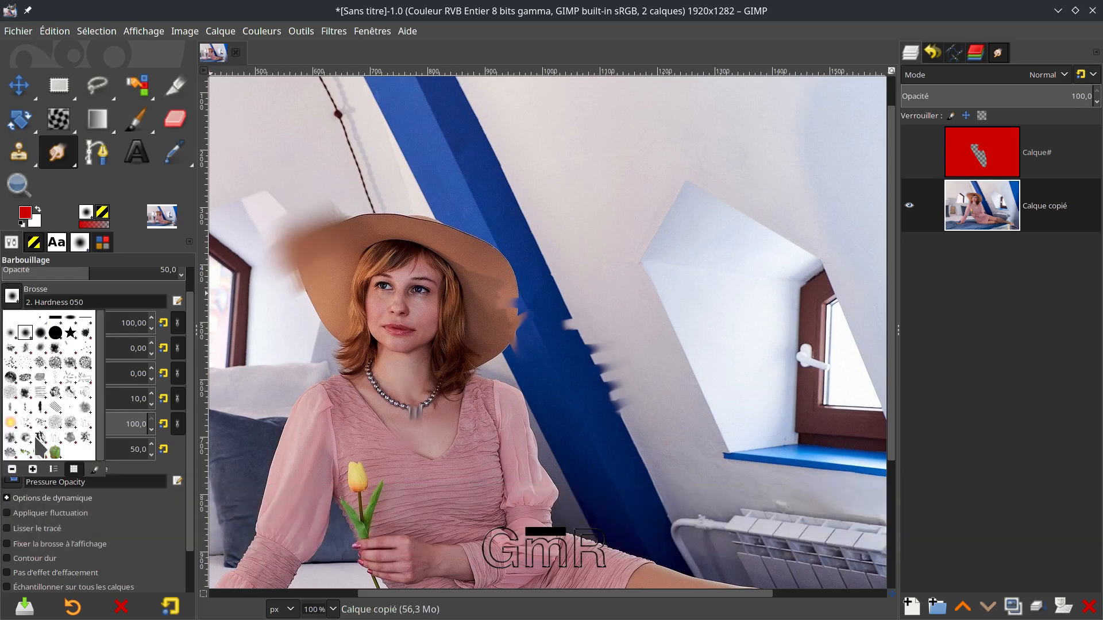
click(55, 453)
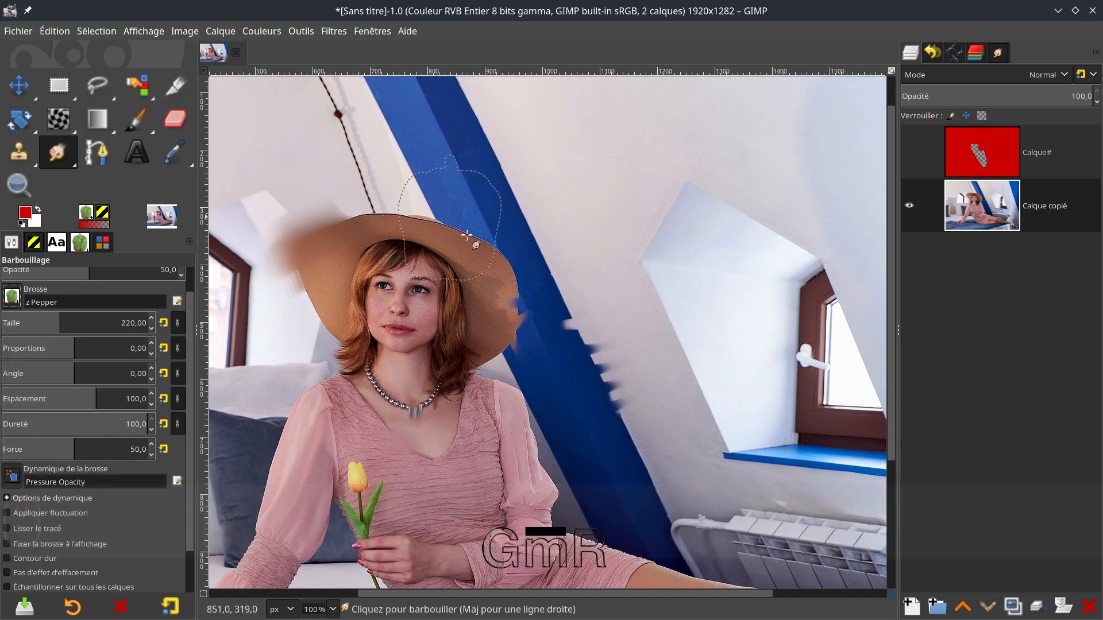
mouse_move(508, 270)
mouse_down()
mouse_move(581, 264)
mouse_move(509, 278)
mouse_move(571, 274)
mouse_up()
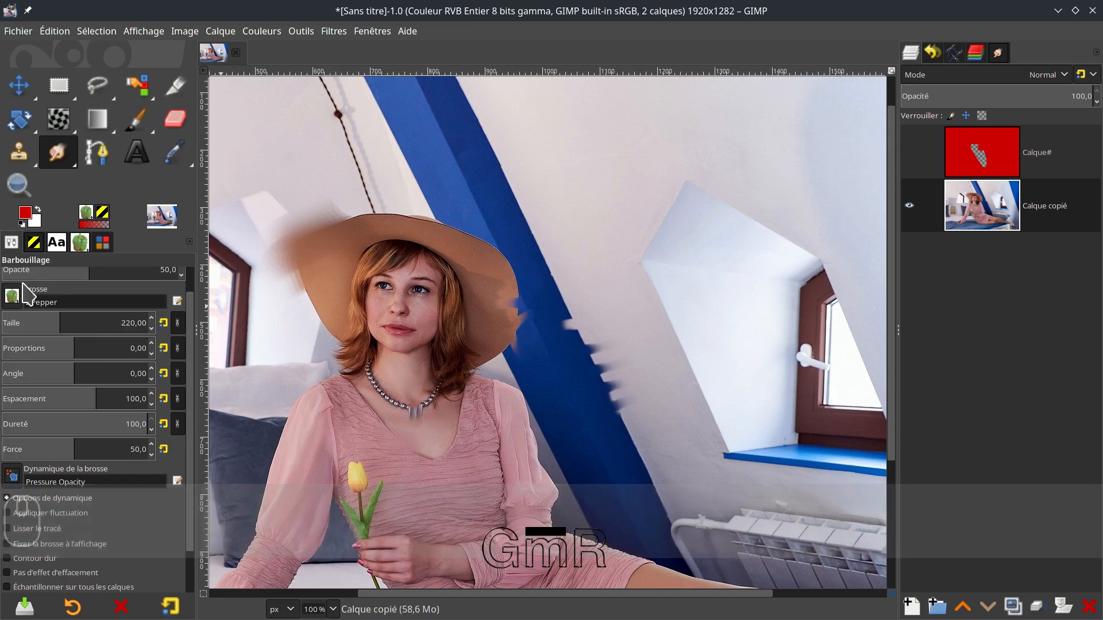
Choose the 2. Star brush and smudge beside the hat's right brim onto the blue beam
click(12, 296)
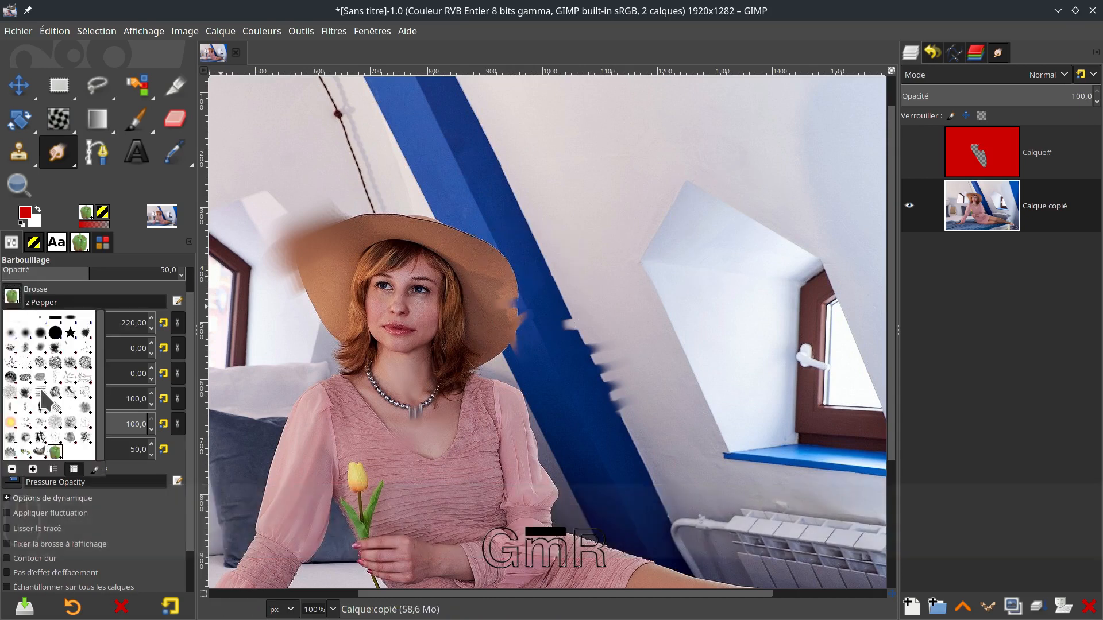
click(70, 333)
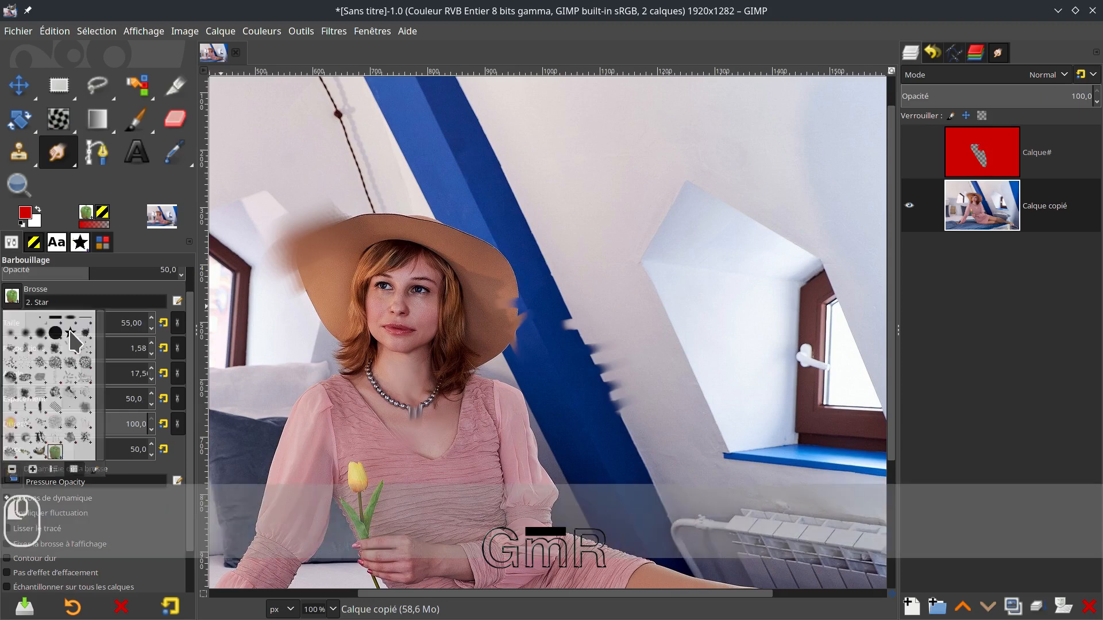
drag(524, 274, 539, 267)
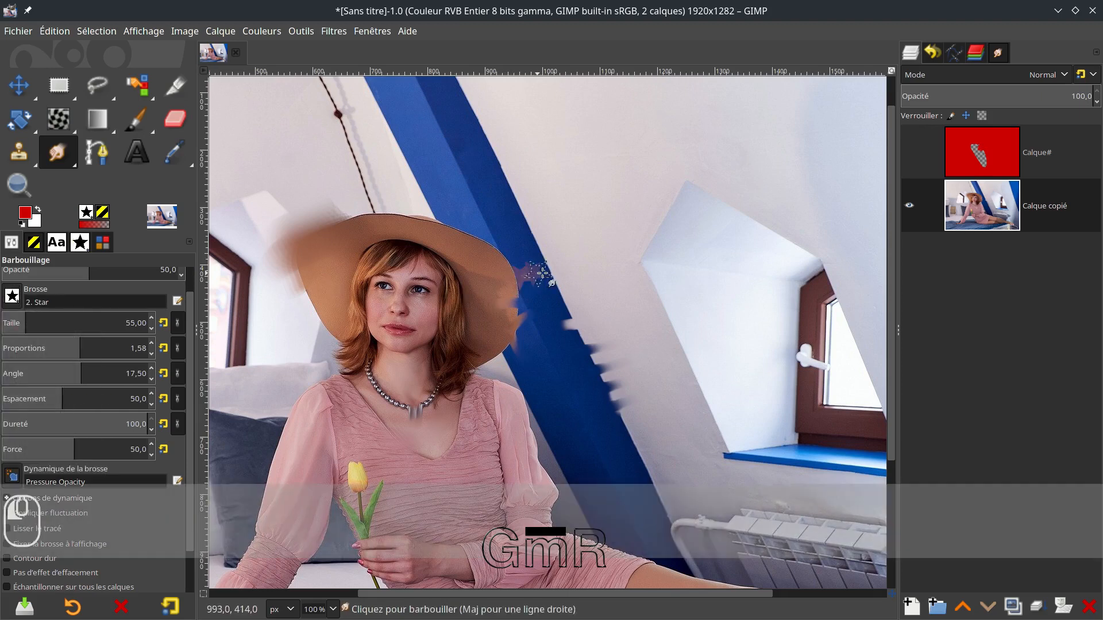
Choose the Cell 02 brush and smudge a cell texture over the hat's upper right brim and the blue beam
click(11, 296)
click(61, 370)
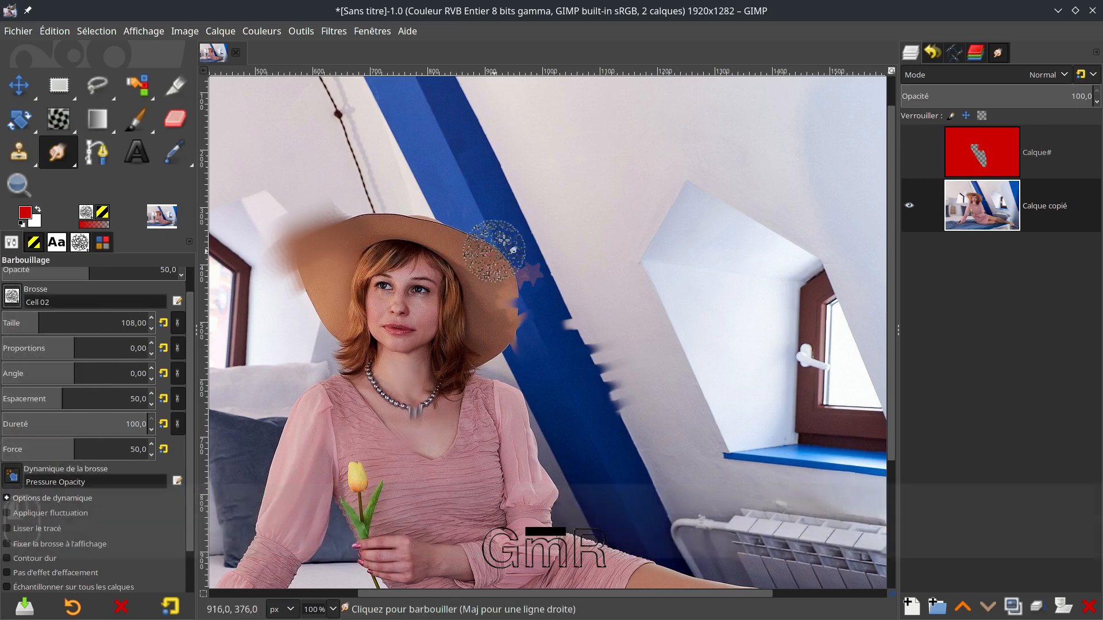
mouse_move(485, 242)
mouse_down()
mouse_move(505, 212)
mouse_move(453, 226)
mouse_move(484, 192)
mouse_move(484, 256)
mouse_up()
key(ctrl)
Smudge further Cell 02 texture along the hat's right edge and from the blue beam onto the white wall
scroll(484, 255, up, 4)
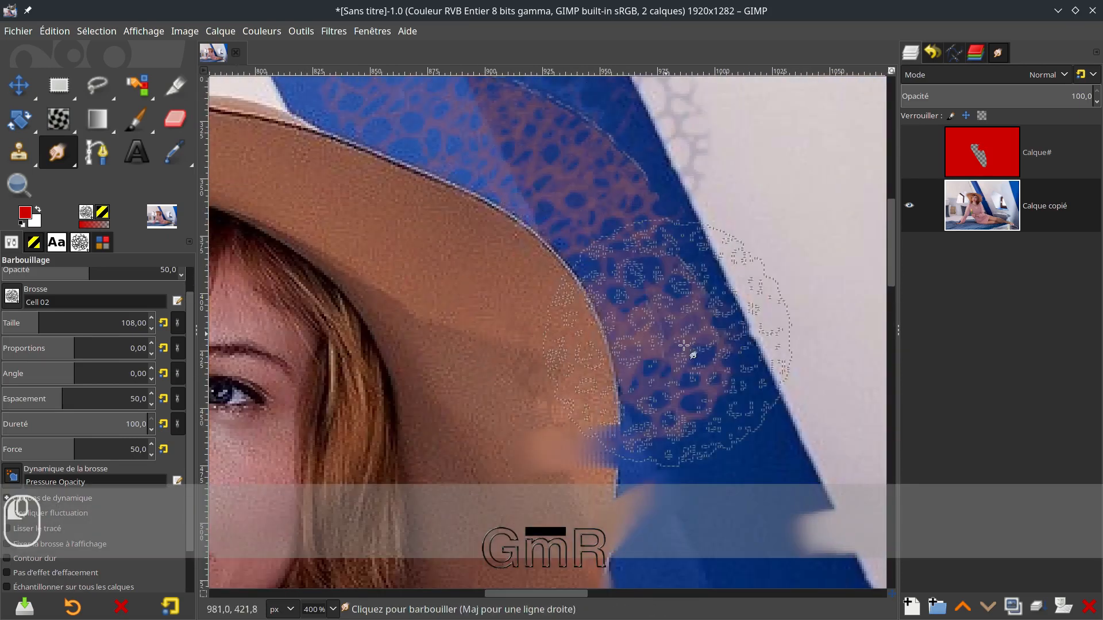
drag(579, 311, 443, 142)
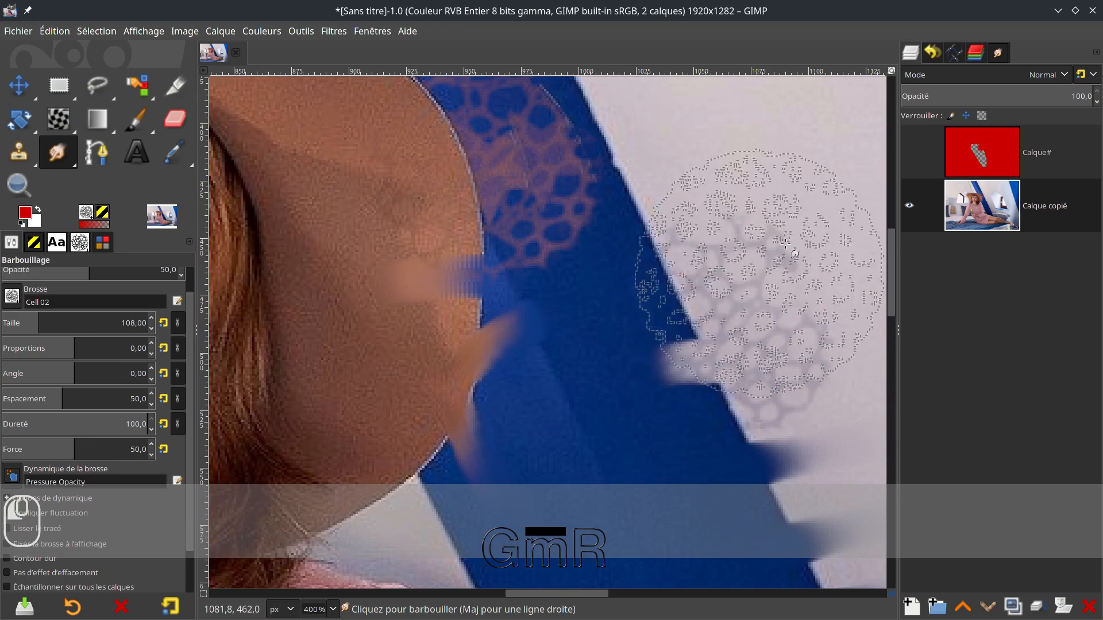
ctrl+scroll(768, 321, down, 2)
mouse_move(757, 377)
mouse_down()
mouse_move(632, 367)
mouse_move(586, 351)
mouse_up()
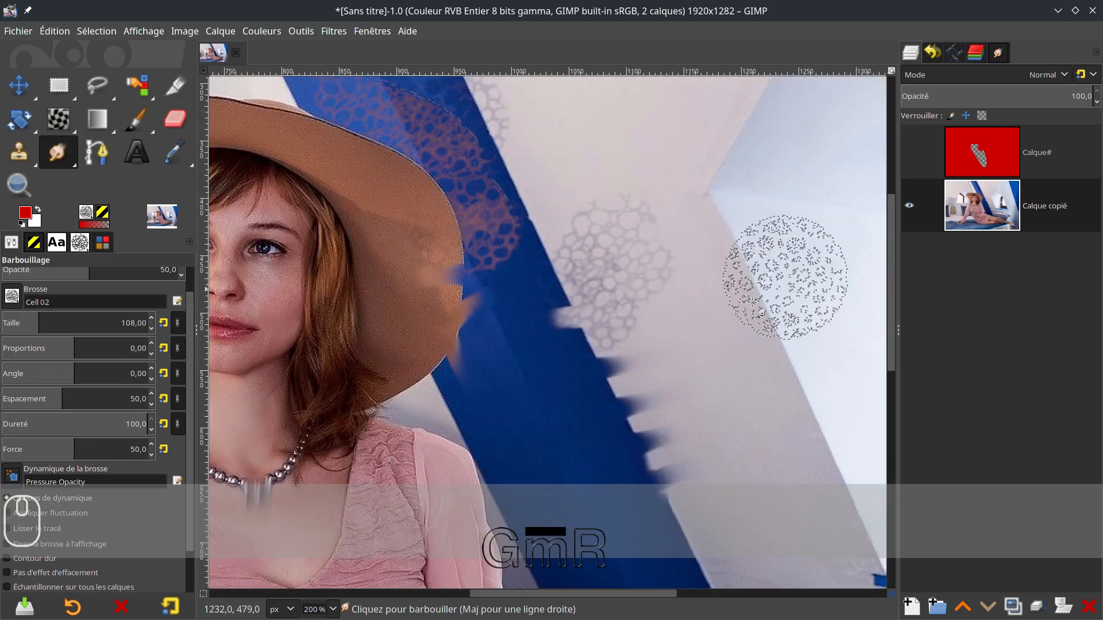
drag(566, 390, 738, 365)
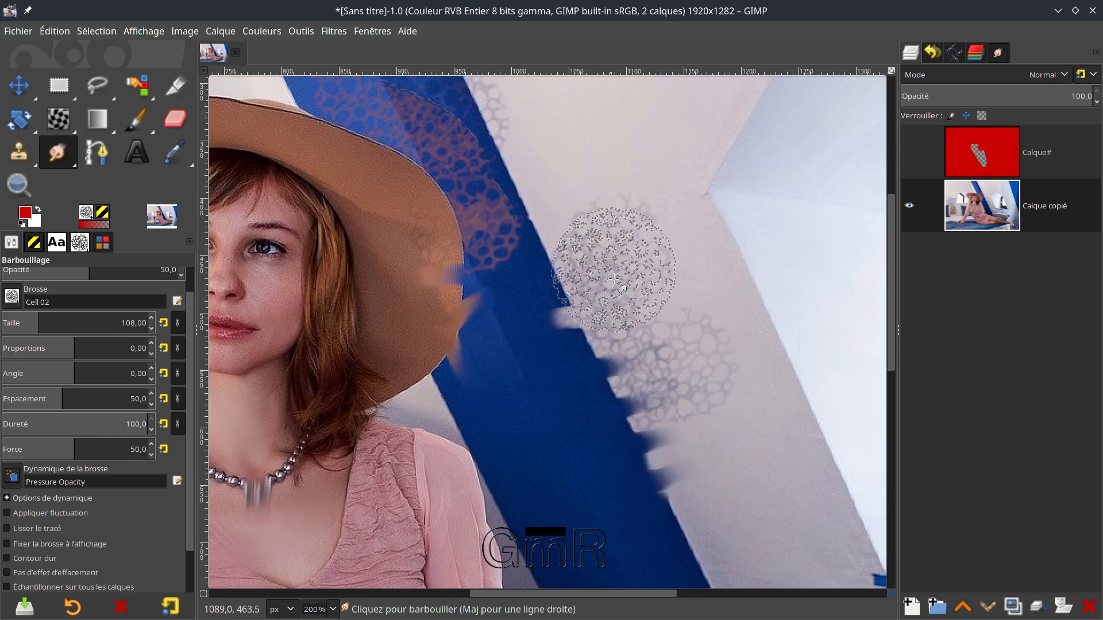
Smudge in straight lines starting from the dark pillow at the photo's left edge, and set the brush proportions to 0.30
scroll(566, 285, down, 2)
ctrl+scroll(566, 285, down, 3)
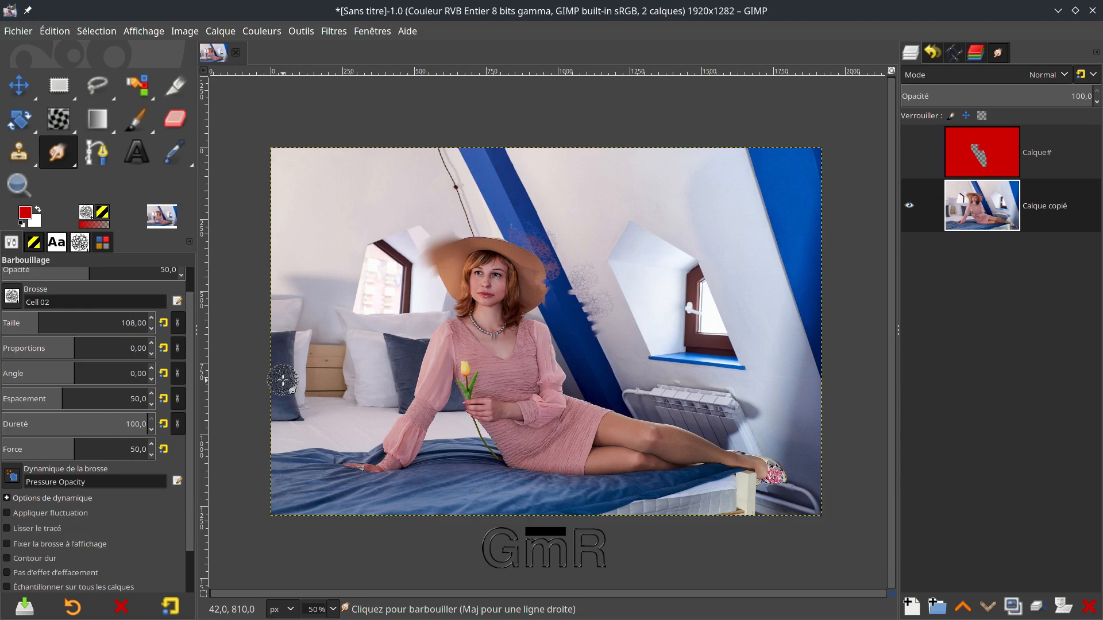
click(283, 381)
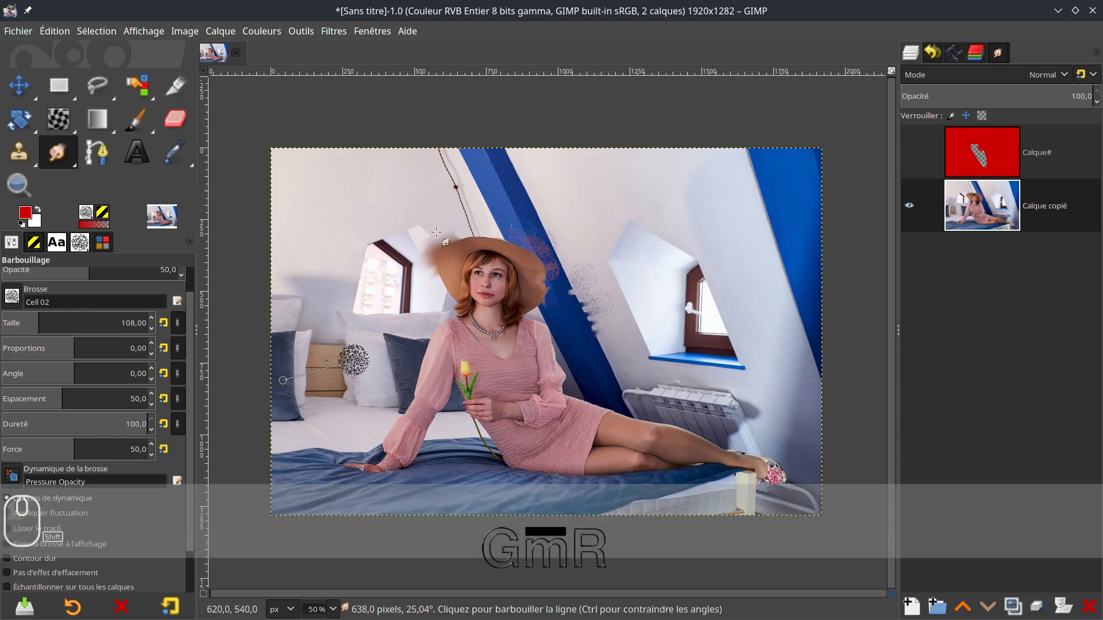
scroll(400, 384, left, 1)
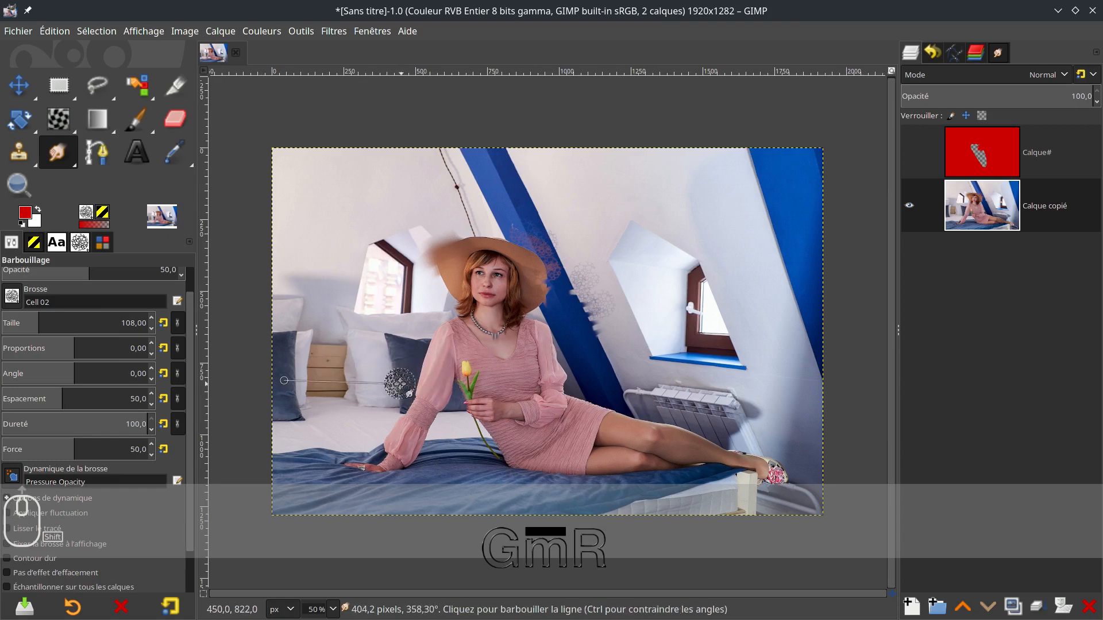
scroll(400, 384, up, 3)
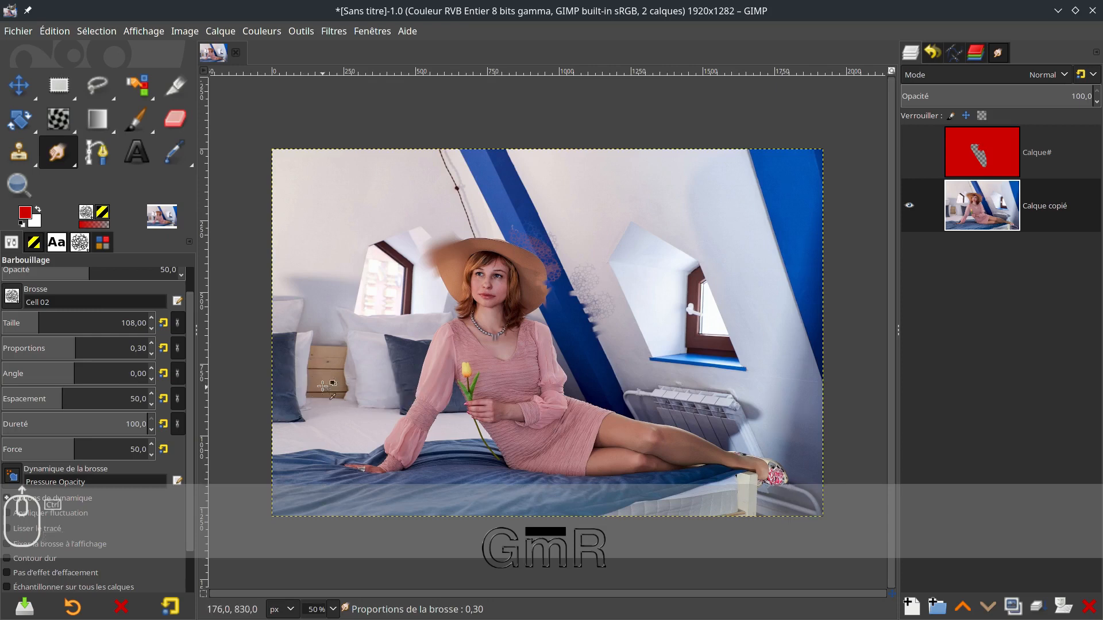
Smudge an angle-constrained straight line from the blue blanket up to the dark pillow at the photo's left edge
scroll(322, 386, up, 2)
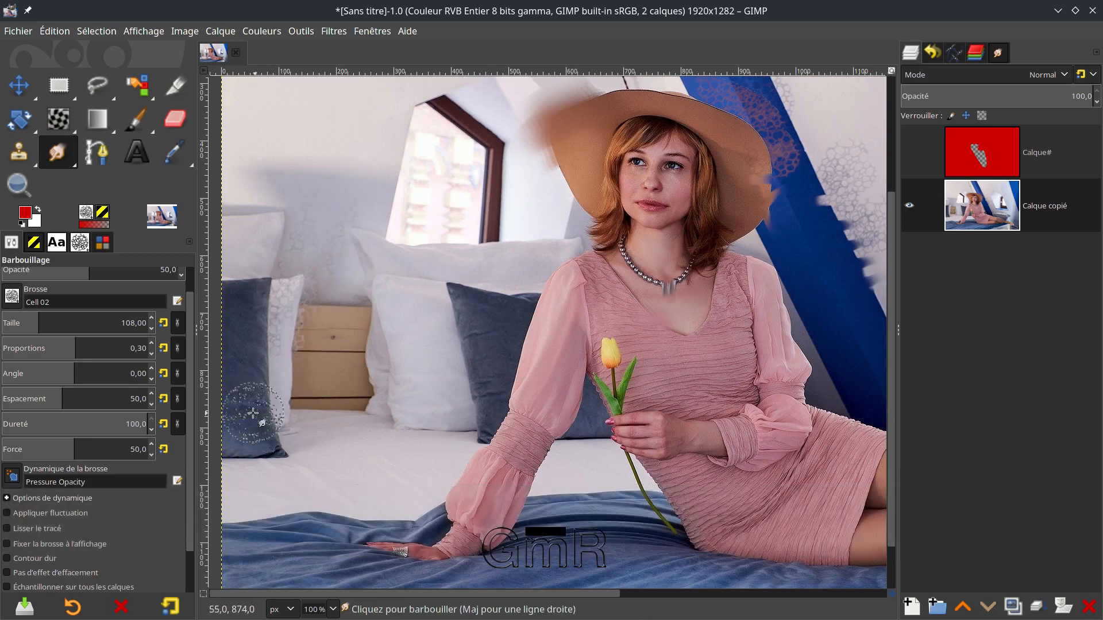
click(285, 546)
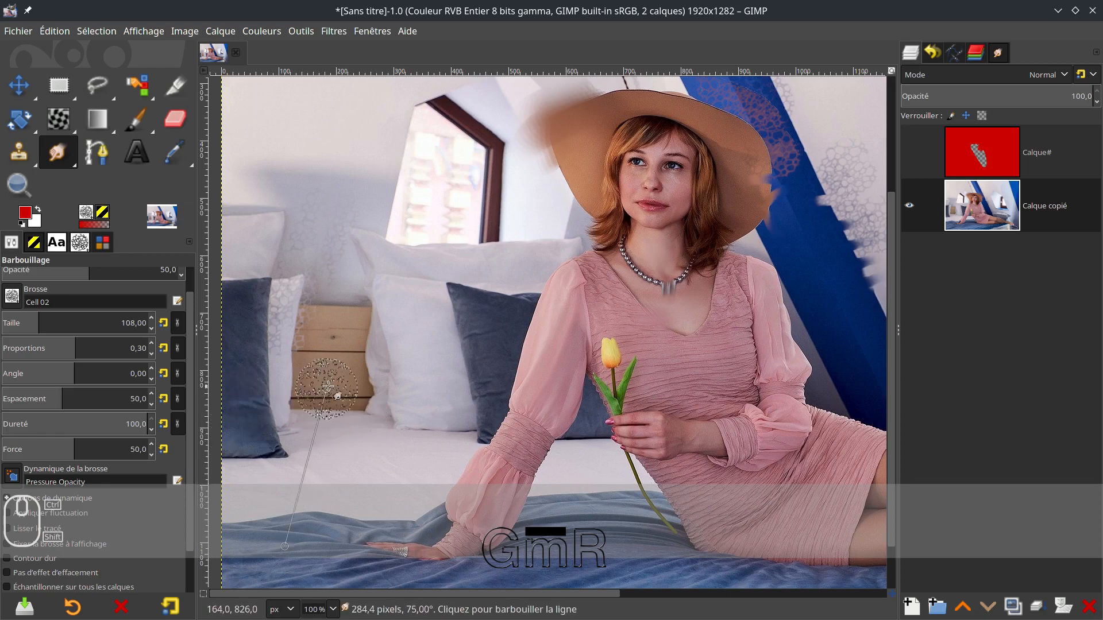
ctrl+shift+click(268, 421)
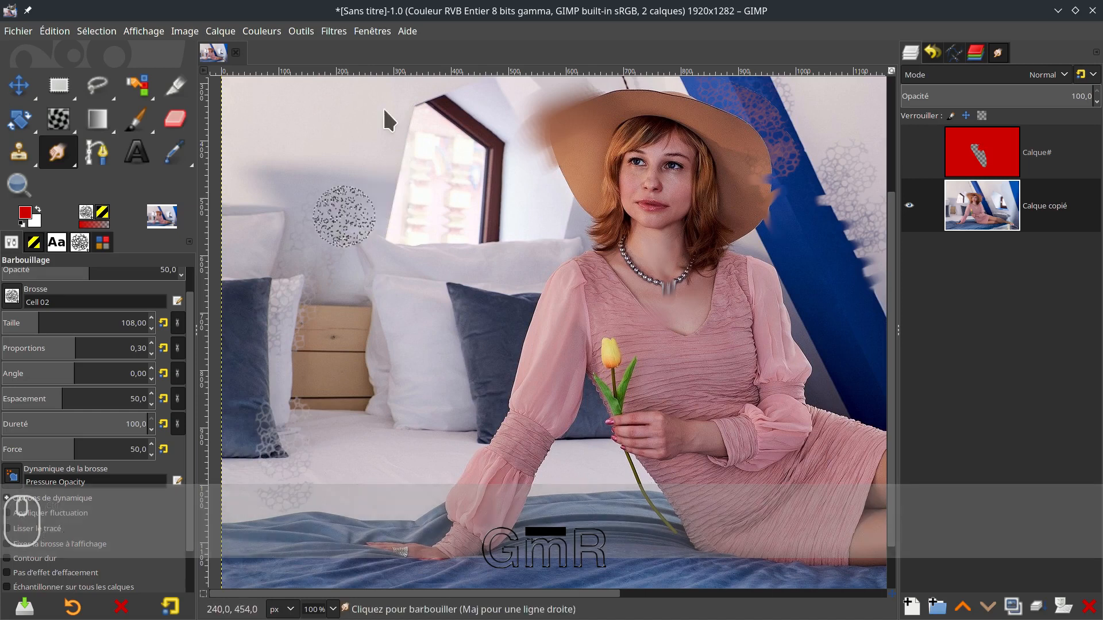